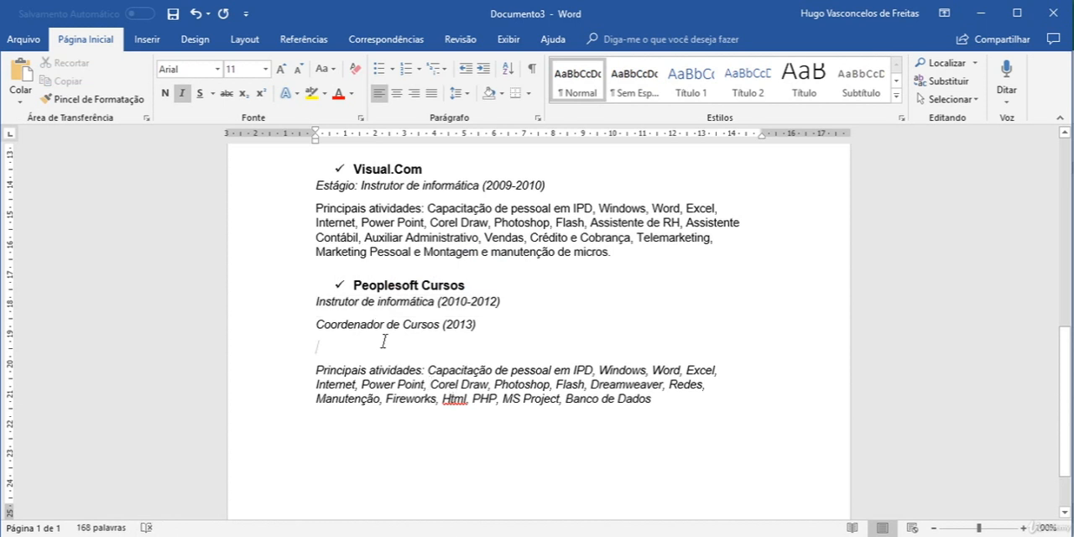
Step: Delete the empty line above the Peoplesoft Cursos "Principais atividades" paragraph
{"action": "key", "text": "Delete"}
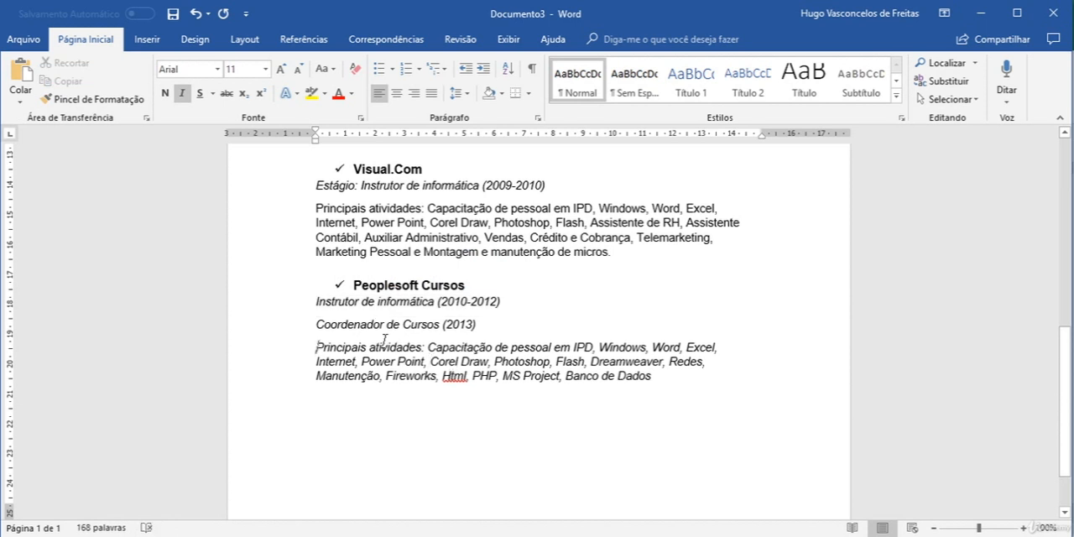
{"action": "scroll", "coordinate": [567, 358], "scroll_direction": "down", "scroll_amount": 1}
{"action": "scroll", "coordinate": [568, 358], "scroll_direction": "up", "scroll_amount": 2}
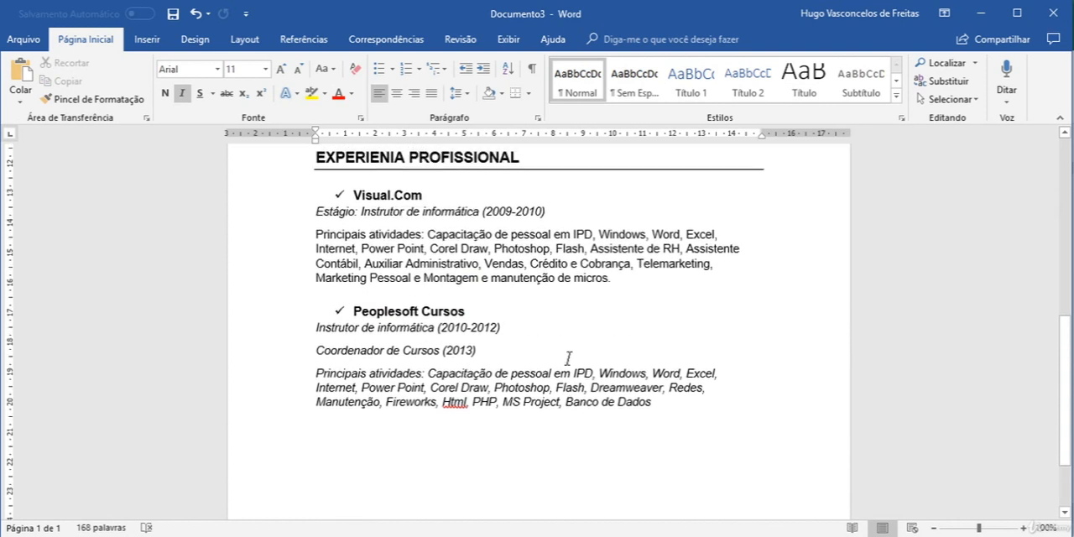
{"action": "scroll", "coordinate": [568, 358], "scroll_direction": "up", "scroll_amount": 1}
{"action": "scroll", "coordinate": [561, 347], "scroll_direction": "down", "scroll_amount": 3}
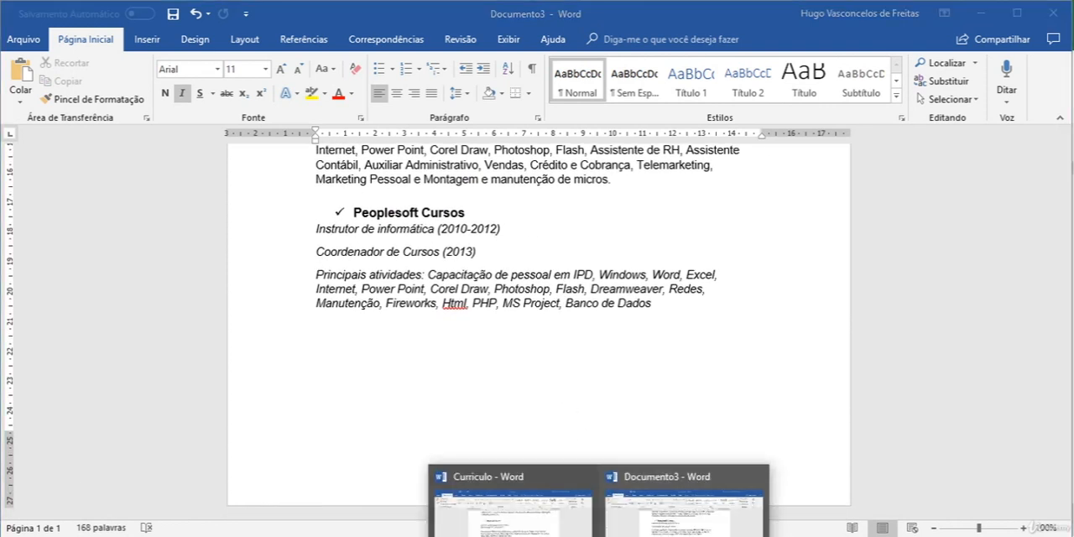
Step: Check the final section in the Curriculo document and add the heading "INFORMAÇÕES ADICIONAIS" at the end of Documento3
{"action": "left_click", "coordinate": [508, 503]}
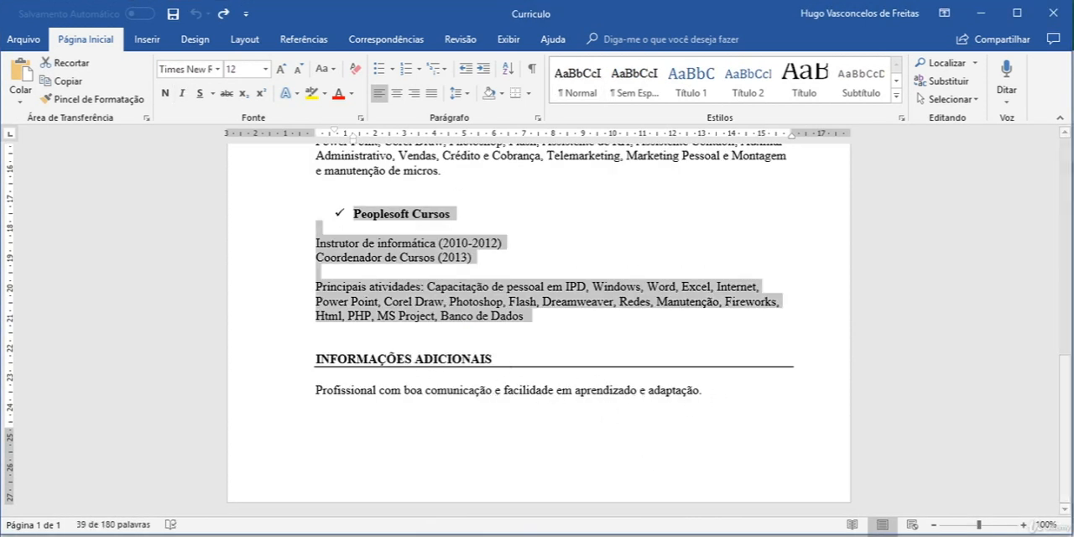
{"action": "left_click", "coordinate": [599, 536]}
{"action": "left_click", "coordinate": [637, 530]}
{"action": "scroll", "coordinate": [618, 348], "scroll_direction": "up", "scroll_amount": 2}
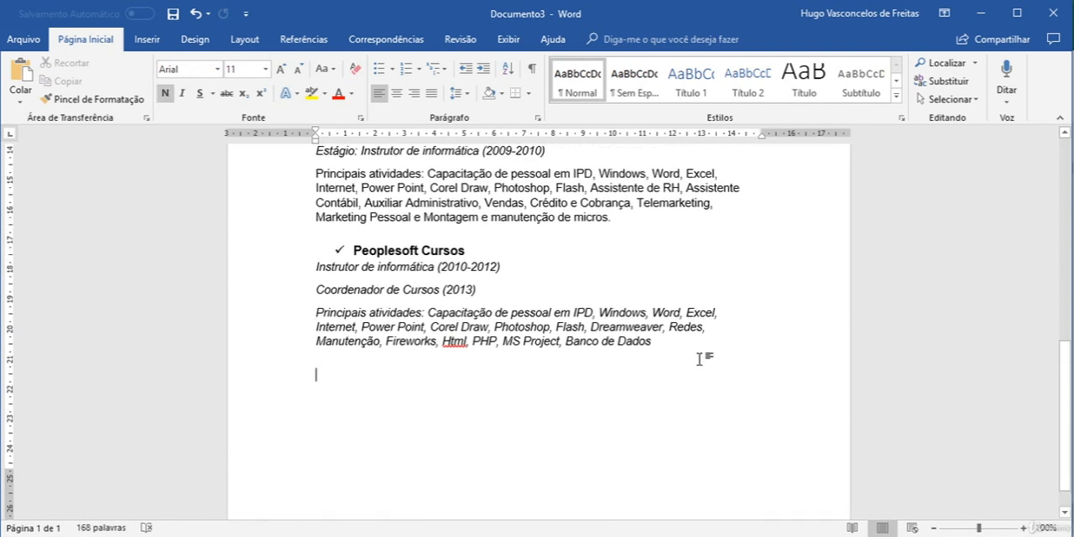
{"action": "type", "text": "INFORMAÇÕES AD"}
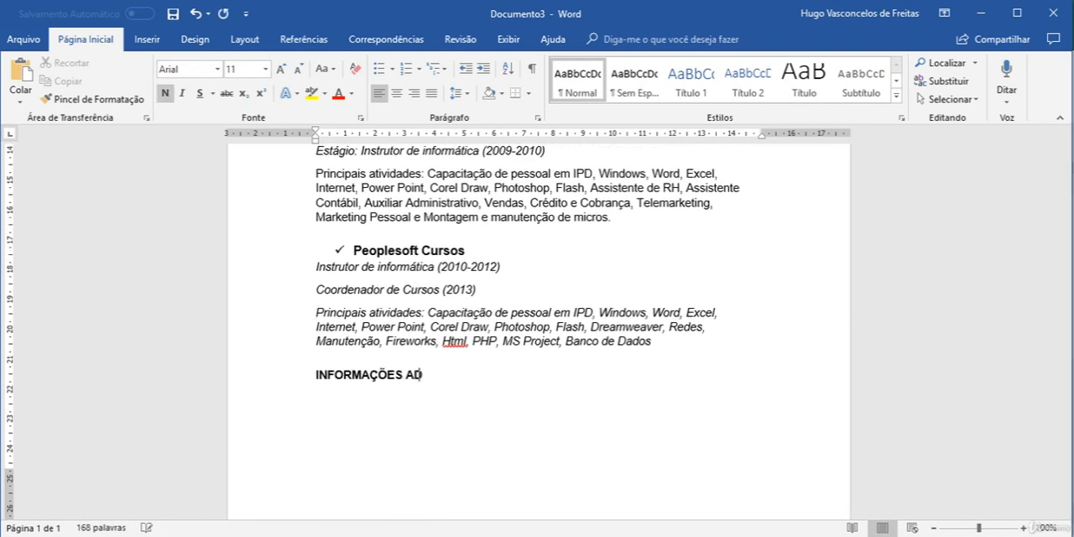
{"action": "type", "text": "ICIONAIS"}
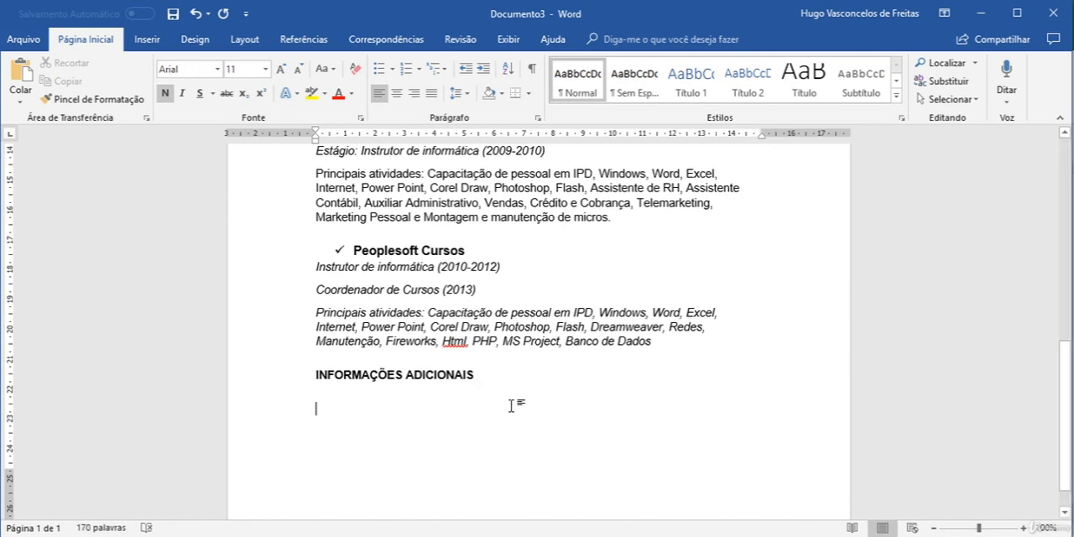
Step: Copy the sentence "Profissional com boa comunicação e facilidade em aprendizado e adaptação" from Curriculo and paste it below the new heading in Documento3
{"action": "left_click", "coordinate": [540, 526]}
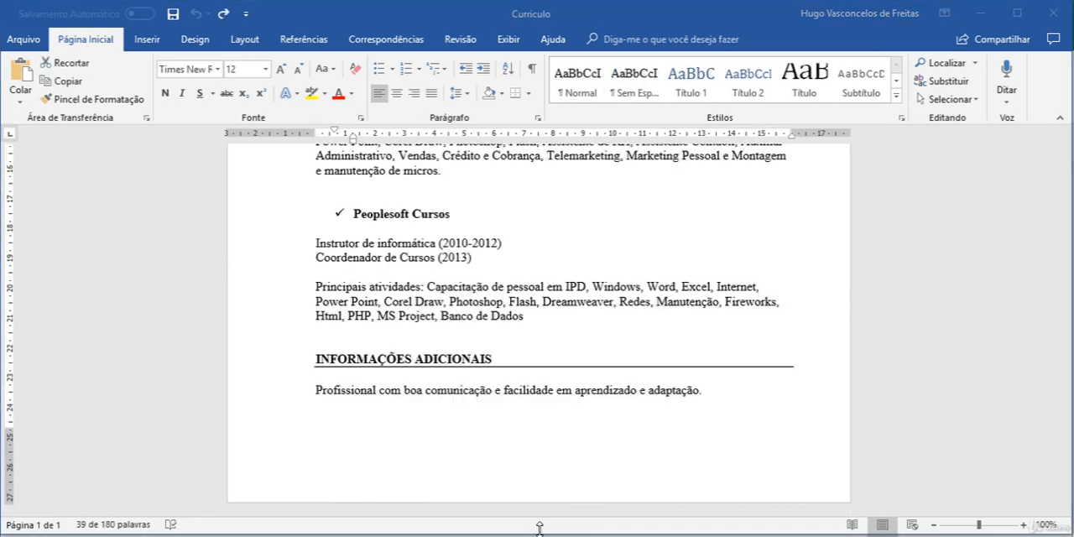
{"action": "left_click_drag", "start_coordinate": [693, 389], "coordinate": [314, 389]}
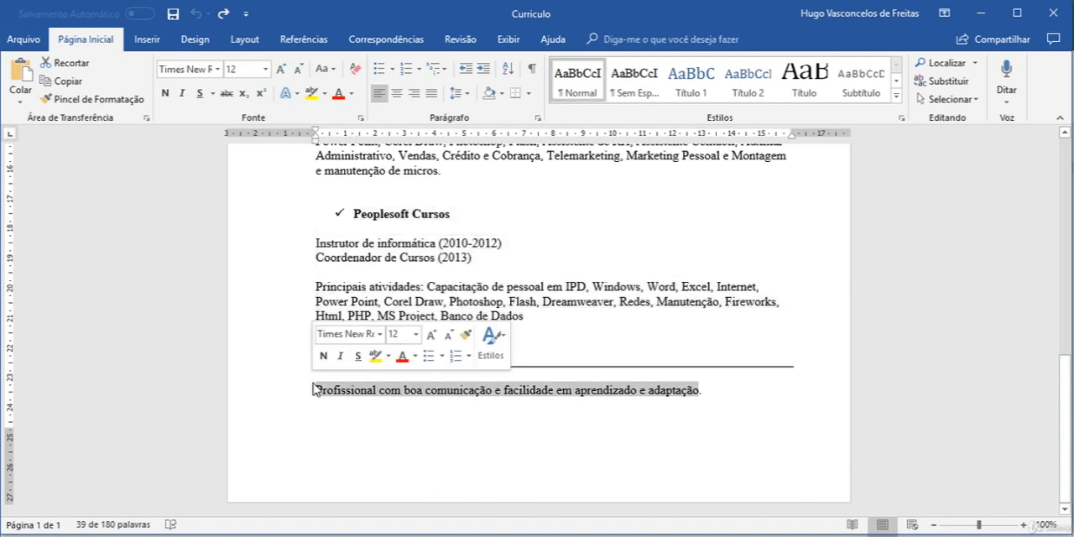
{"action": "left_click", "coordinate": [599, 535]}
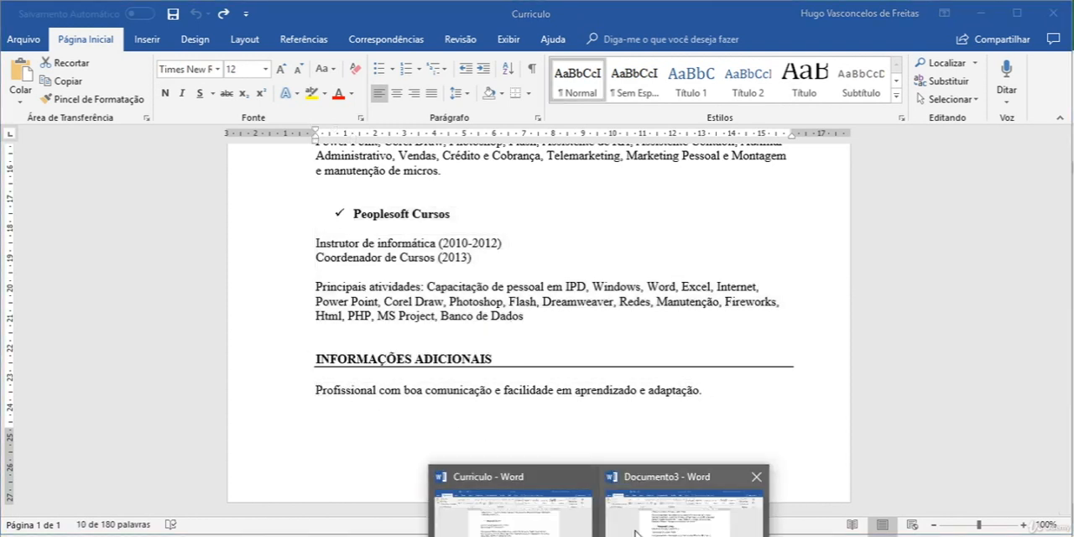
{"action": "left_click", "coordinate": [671, 503]}
{"action": "type", "text": "Profissional com boa comunicação e facilidade em aprendizado e adaptação."}
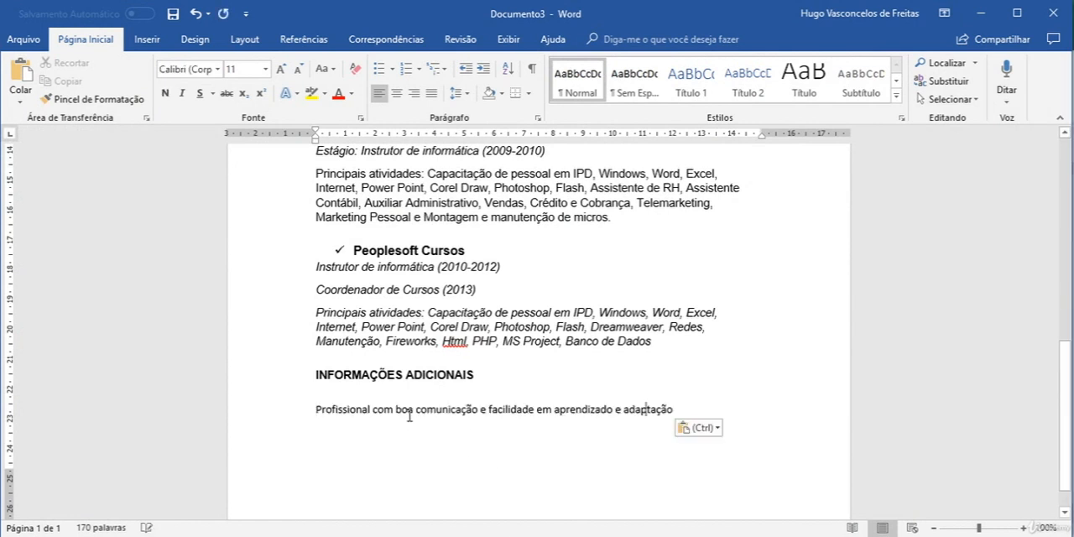
Step: Format the pasted sentence under INFORMAÇÕES ADICIONAIS in Arial, size 12
{"action": "scroll", "coordinate": [450, 231], "scroll_direction": "up", "scroll_amount": 3}
{"action": "scroll", "coordinate": [451, 230], "scroll_direction": "up", "scroll_amount": 2}
{"action": "scroll", "coordinate": [469, 294], "scroll_direction": "down", "scroll_amount": 4}
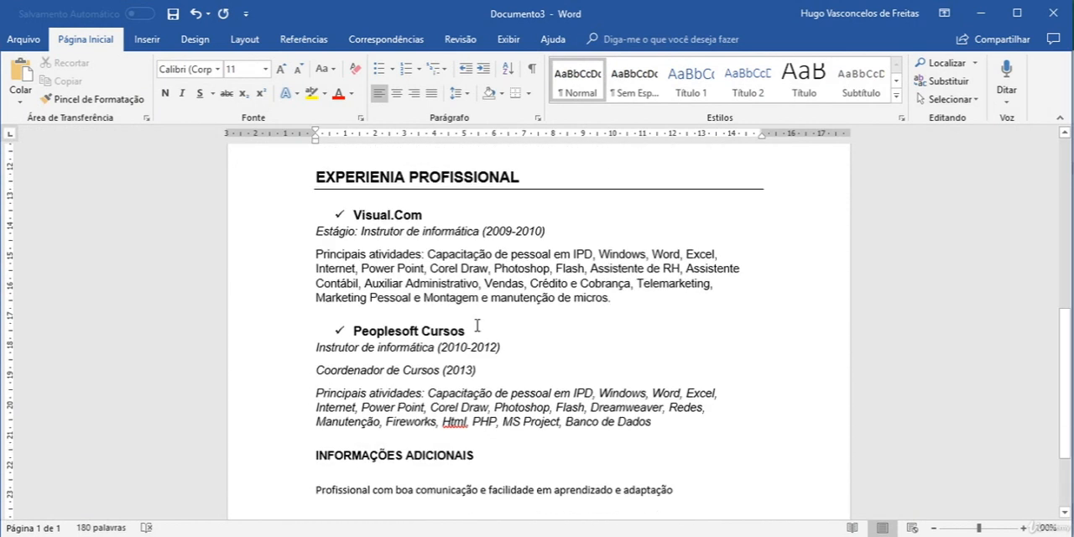
{"action": "triple_click", "coordinate": [576, 487]}
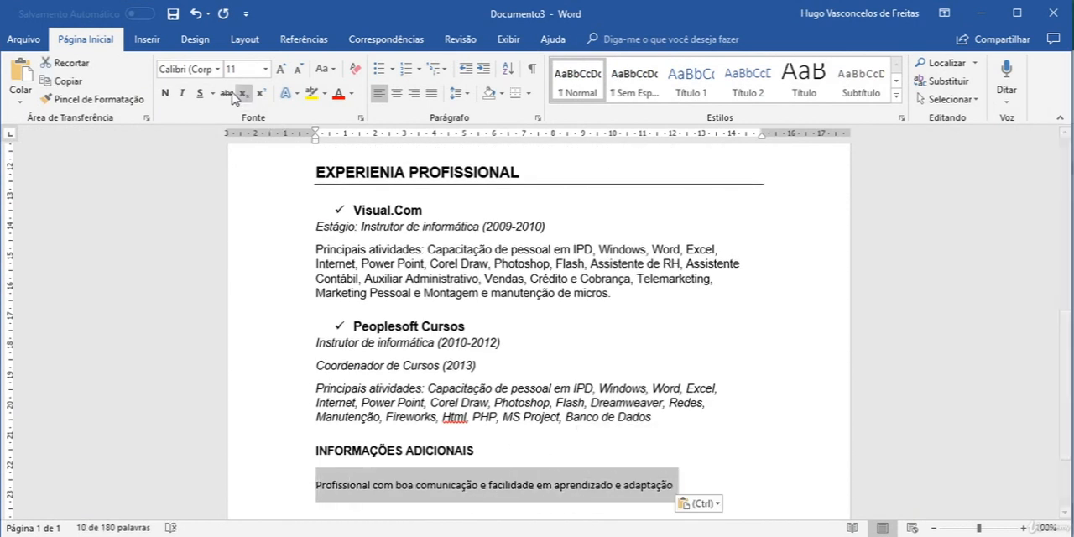
{"action": "left_click", "coordinate": [181, 69]}
{"action": "key", "text": "Tab"}
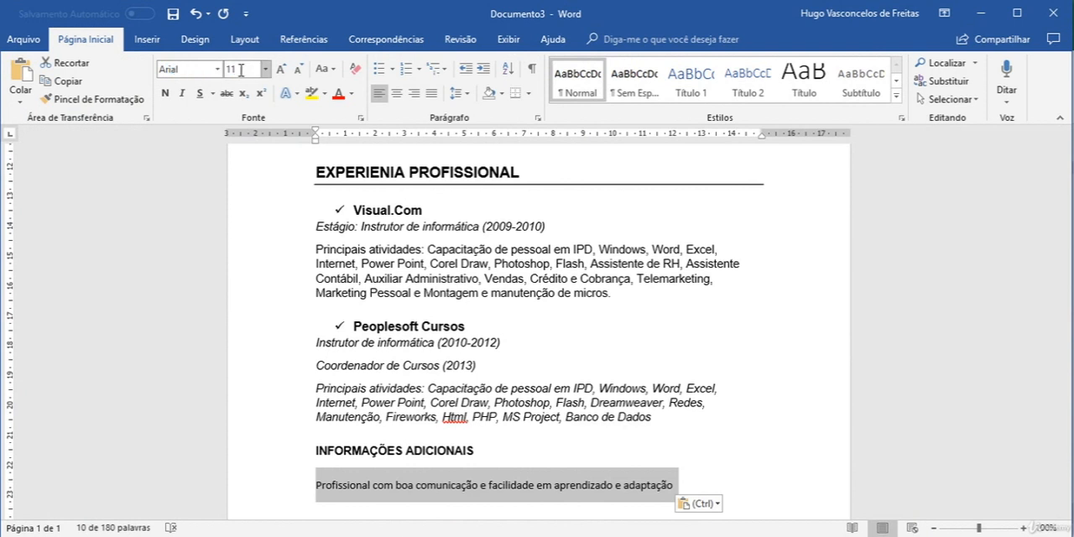
{"action": "type", "text": "12"}
{"action": "key", "text": "Return"}
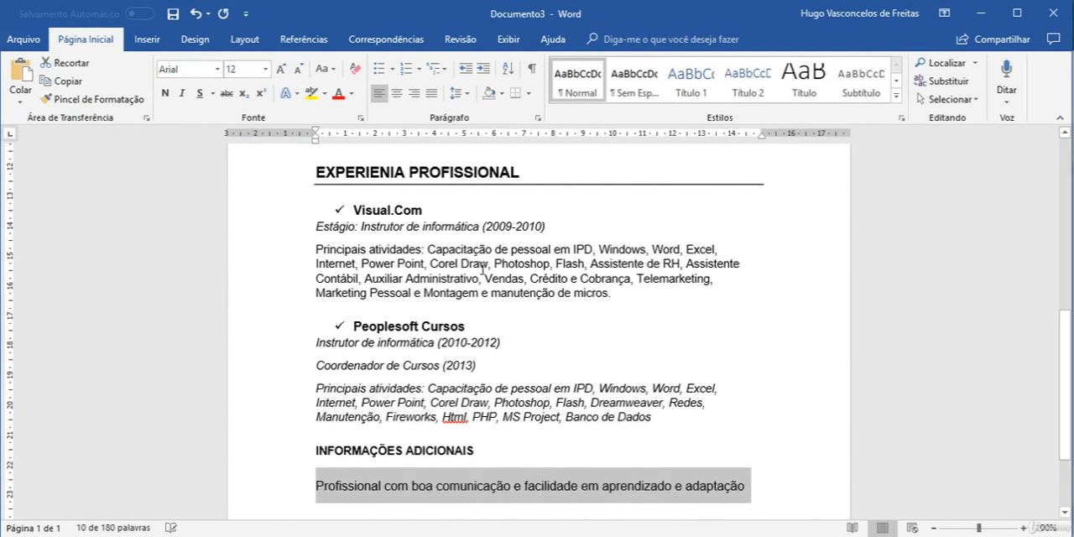
Step: Insert an empty line above the INFORMAÇÕES ADICIONAIS heading
{"action": "scroll", "coordinate": [518, 369], "scroll_direction": "down", "scroll_amount": 2}
{"action": "scroll", "coordinate": [514, 355], "scroll_direction": "up", "scroll_amount": 3}
{"action": "scroll", "coordinate": [515, 356], "scroll_direction": "down", "scroll_amount": 1}
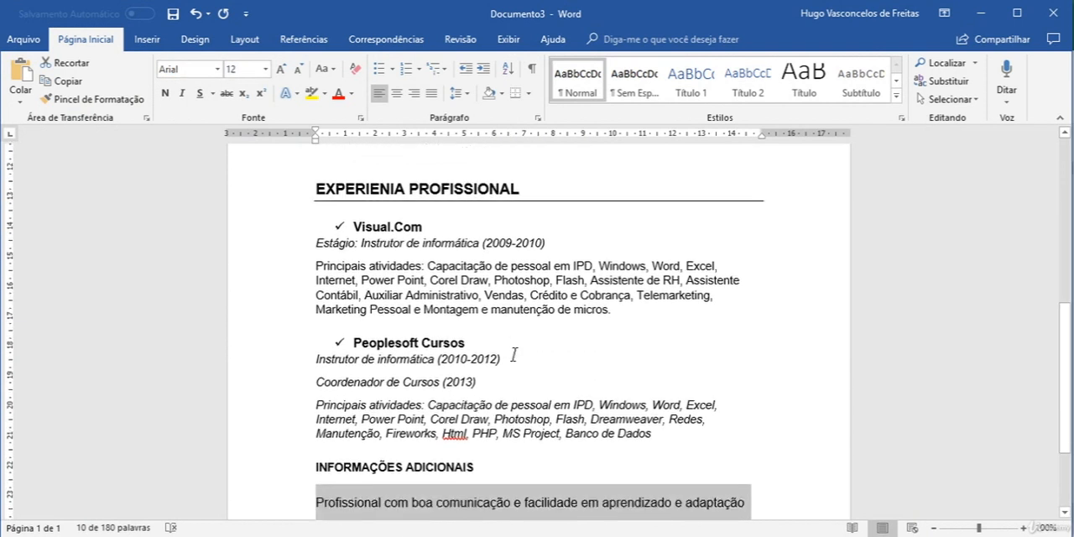
{"action": "scroll", "coordinate": [512, 356], "scroll_direction": "up", "scroll_amount": 3}
{"action": "scroll", "coordinate": [329, 389], "scroll_direction": "down", "scroll_amount": 5}
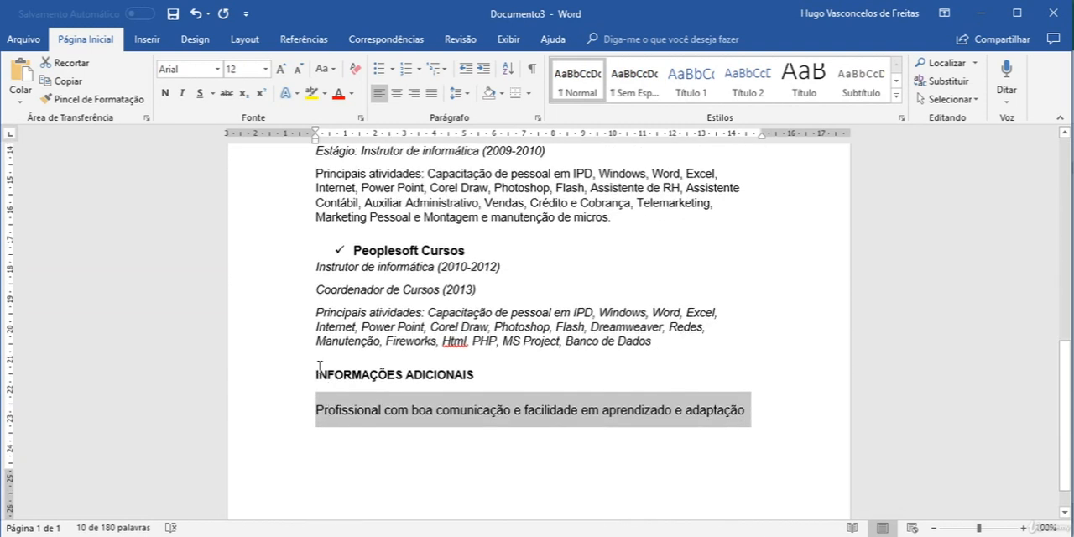
{"action": "left_click", "coordinate": [318, 374]}
{"action": "key", "text": "Return"}
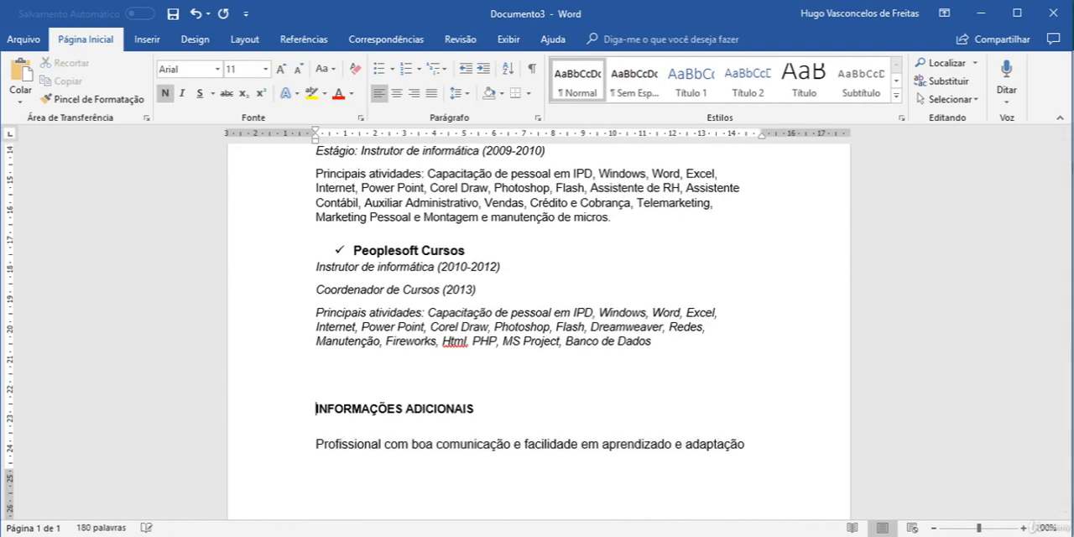
Step: Copy the formatting of the EXPERIENIA PROFISSIONAL heading onto the INFORMAÇÕES ADICIONAIS heading with the Format Painter
{"action": "scroll", "coordinate": [311, 350], "scroll_direction": "up", "scroll_amount": 2}
{"action": "left_click_drag", "start_coordinate": [421, 181], "coordinate": [334, 176]}
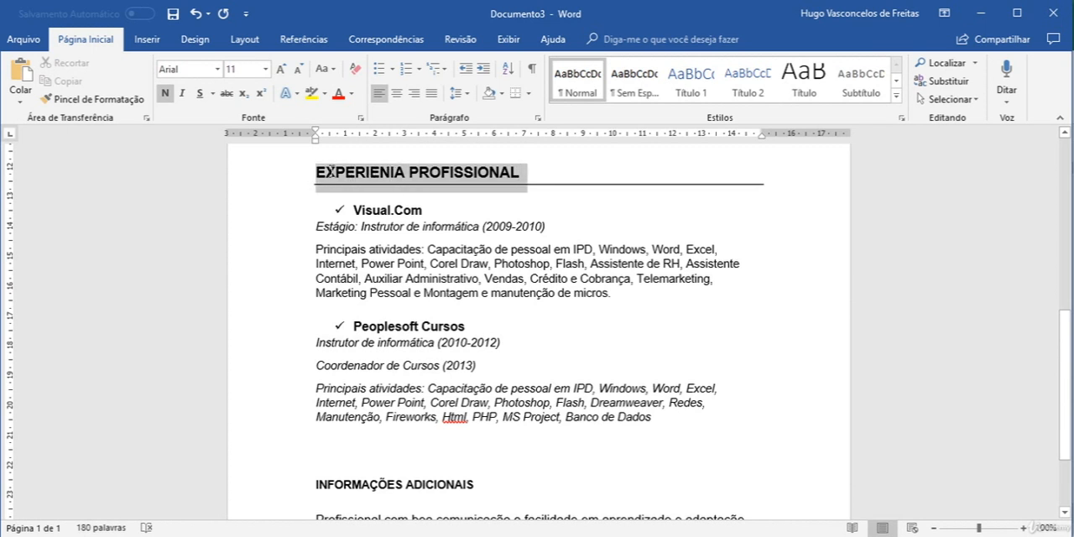
{"action": "left_click", "coordinate": [93, 99]}
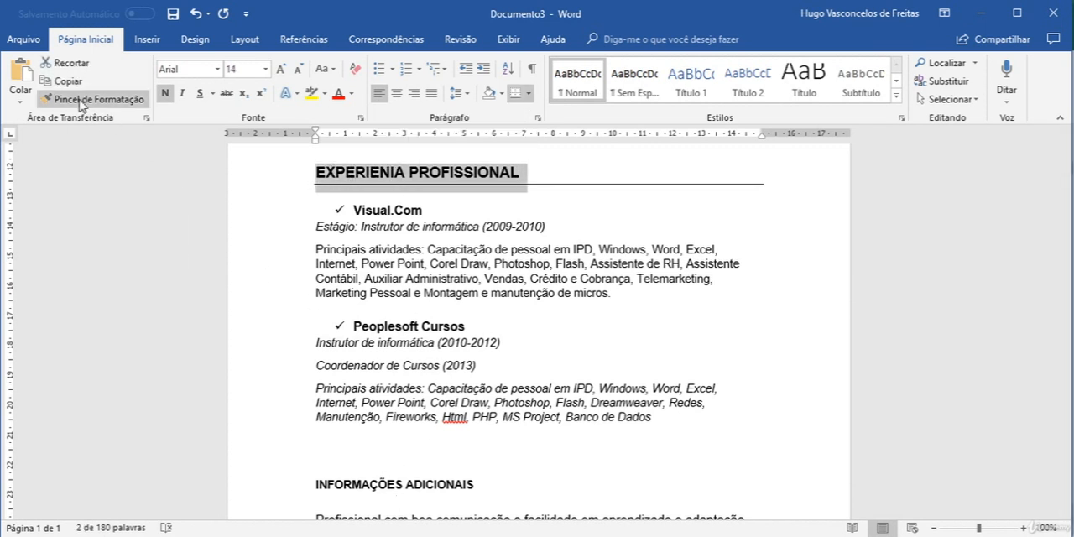
{"action": "scroll", "coordinate": [503, 423], "scroll_direction": "down", "scroll_amount": 3}
{"action": "left_click_drag", "start_coordinate": [476, 372], "coordinate": [285, 372]}
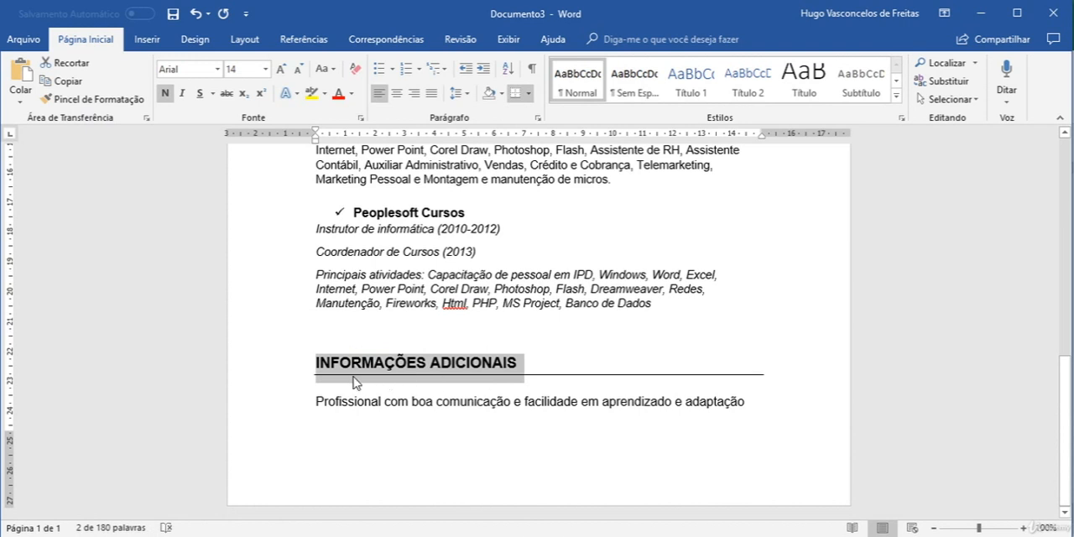
Step: Review the whole résumé, examining the headings, the personal details, the course list and the professional experience text
{"action": "scroll", "coordinate": [454, 254], "scroll_direction": "up", "scroll_amount": 4}
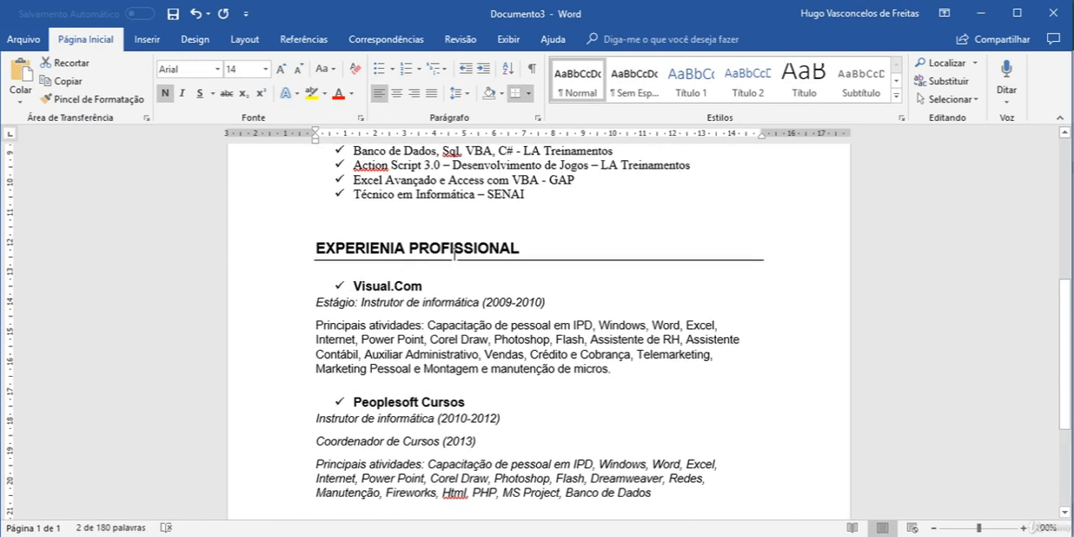
{"action": "scroll", "coordinate": [578, 344], "scroll_direction": "down", "scroll_amount": 4}
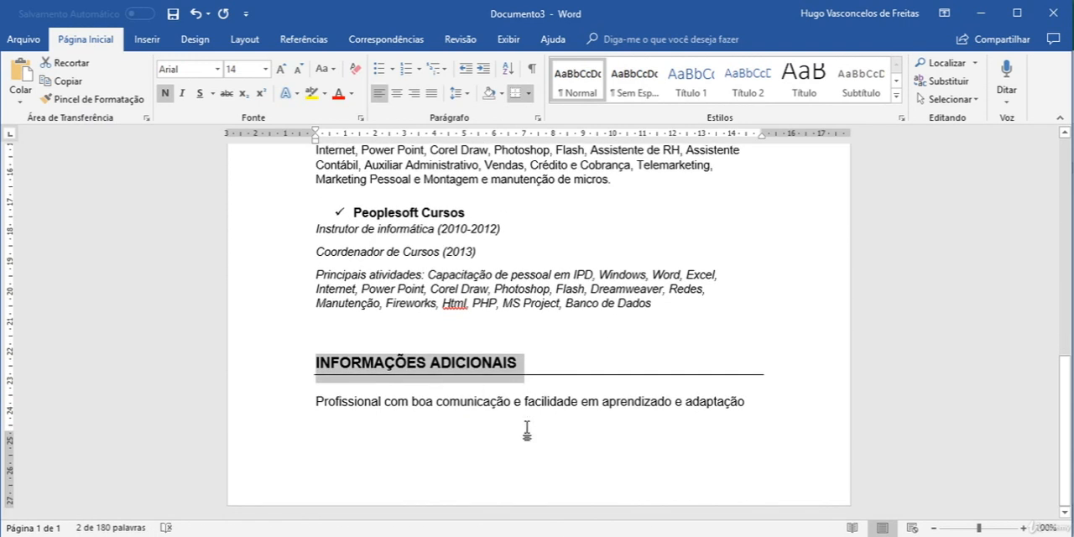
{"action": "scroll", "coordinate": [527, 430], "scroll_direction": "up", "scroll_amount": 13}
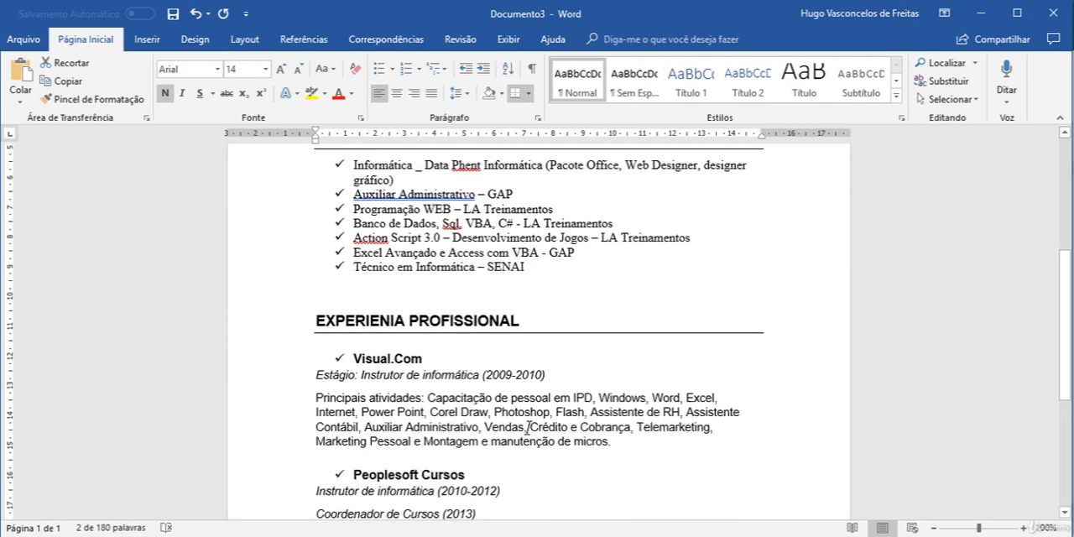
{"action": "scroll", "coordinate": [529, 430], "scroll_direction": "down", "scroll_amount": 13}
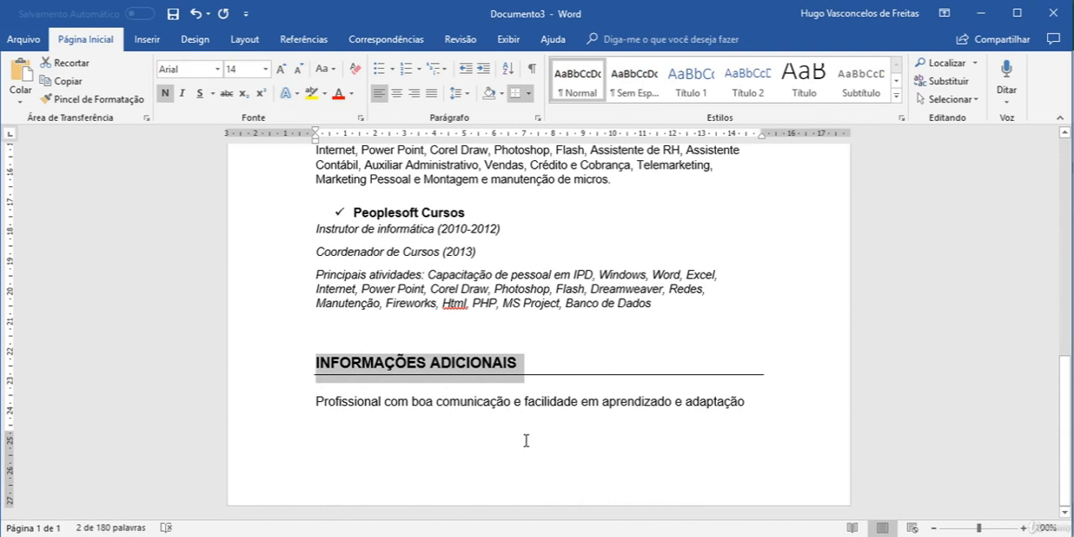
{"action": "scroll", "coordinate": [521, 428], "scroll_direction": "up", "scroll_amount": 13}
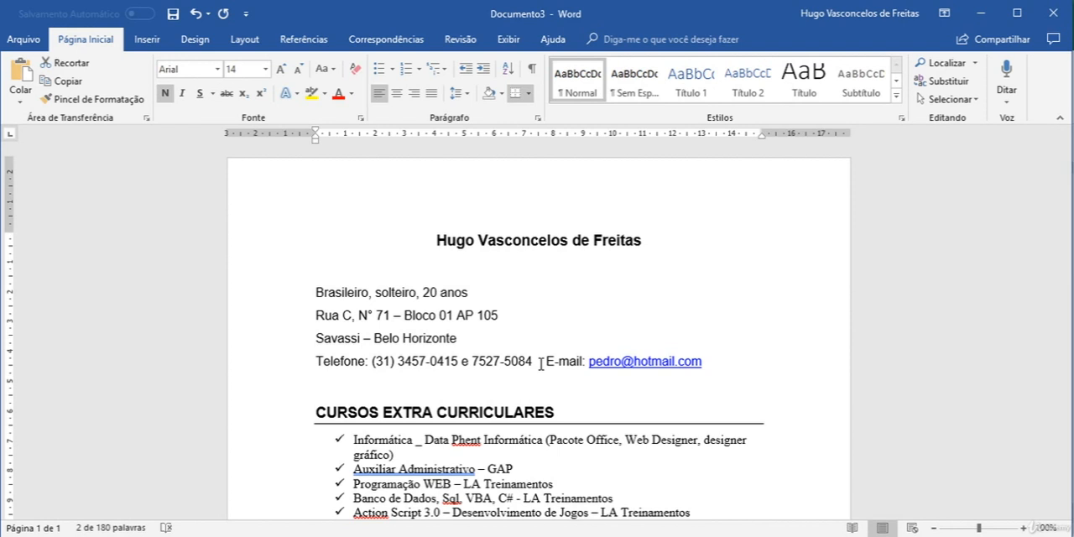
{"action": "scroll", "coordinate": [541, 361], "scroll_direction": "down", "scroll_amount": 1}
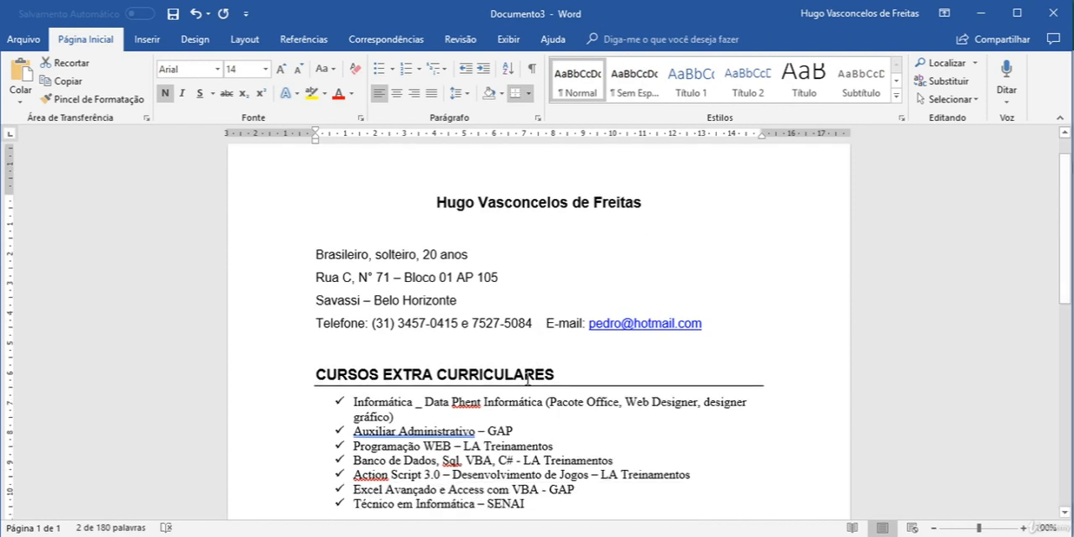
{"action": "scroll", "coordinate": [527, 380], "scroll_direction": "down", "scroll_amount": 10}
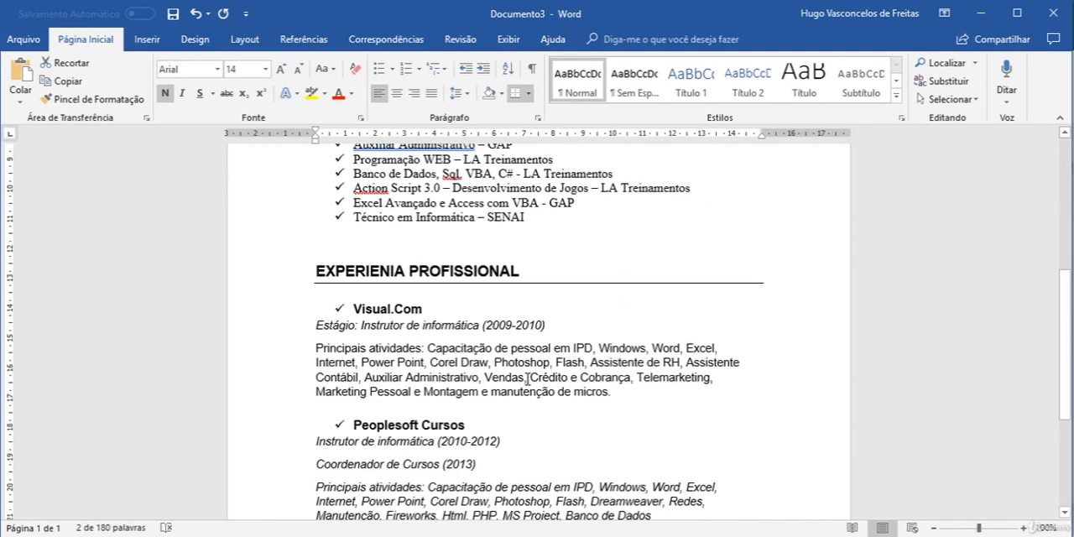
{"action": "scroll", "coordinate": [527, 384], "scroll_direction": "up", "scroll_amount": 8}
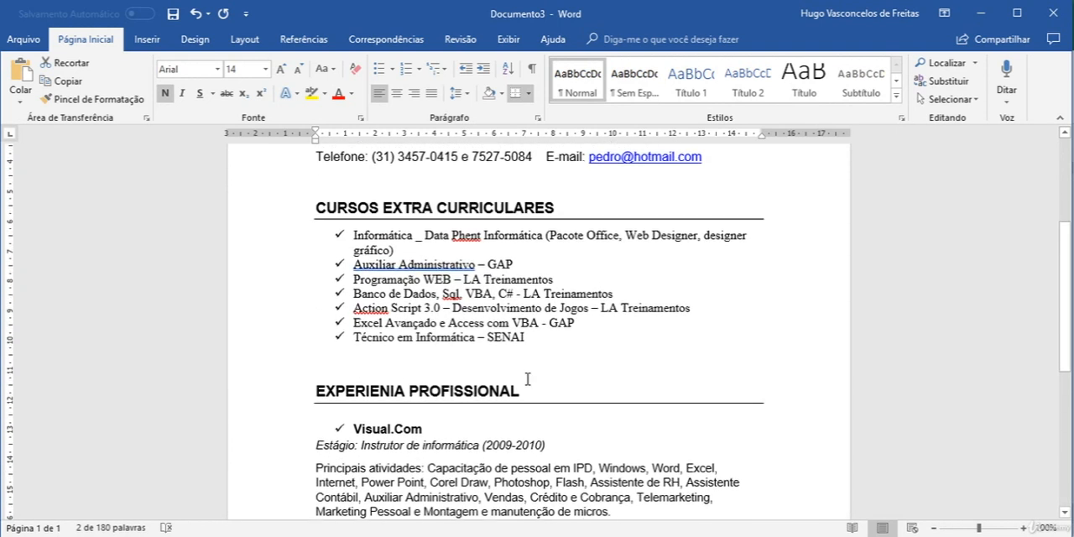
{"action": "left_click_drag", "start_coordinate": [507, 344], "coordinate": [353, 250]}
{"action": "scroll", "coordinate": [673, 390], "scroll_direction": "down", "scroll_amount": 3}
{"action": "left_click_drag", "start_coordinate": [655, 413], "coordinate": [324, 350]}
{"action": "scroll", "coordinate": [534, 379], "scroll_direction": "down", "scroll_amount": 4}
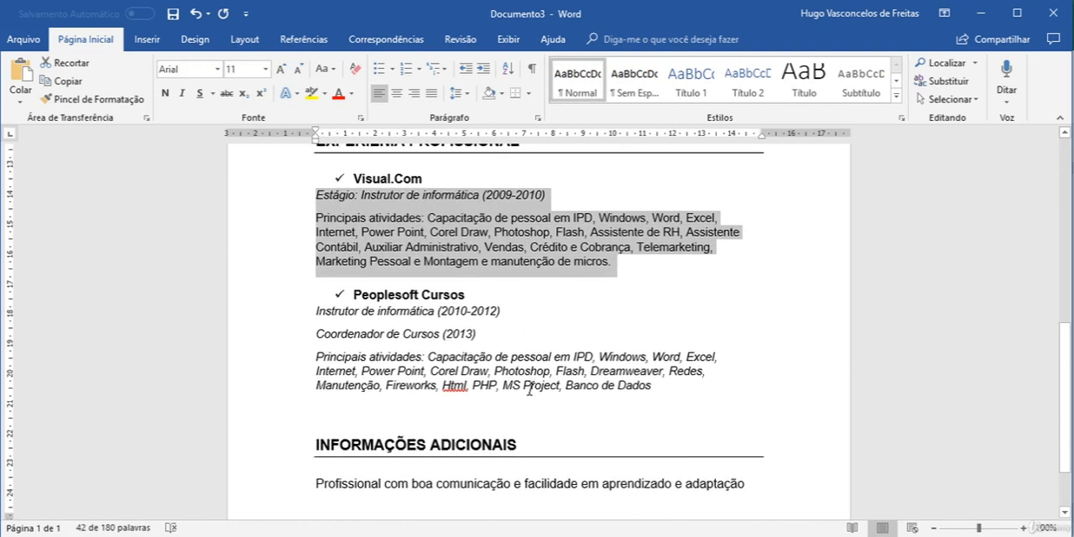
{"action": "scroll", "coordinate": [577, 364], "scroll_direction": "up", "scroll_amount": 5}
{"action": "scroll", "coordinate": [577, 364], "scroll_direction": "up", "scroll_amount": 5}
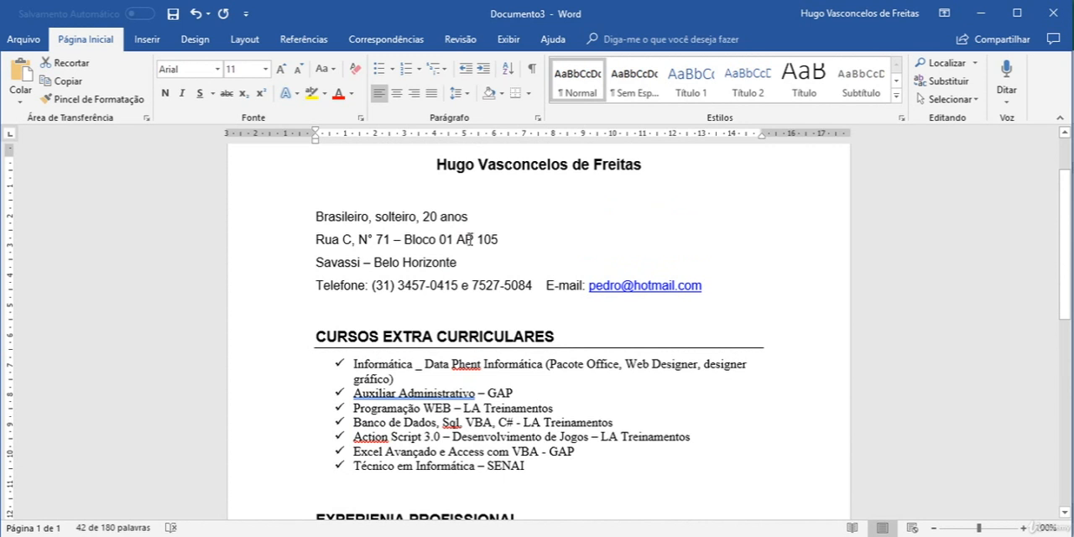
Step: Join the district and city line onto the end of the street address line, separated by a tab
{"action": "left_click", "coordinate": [515, 240]}
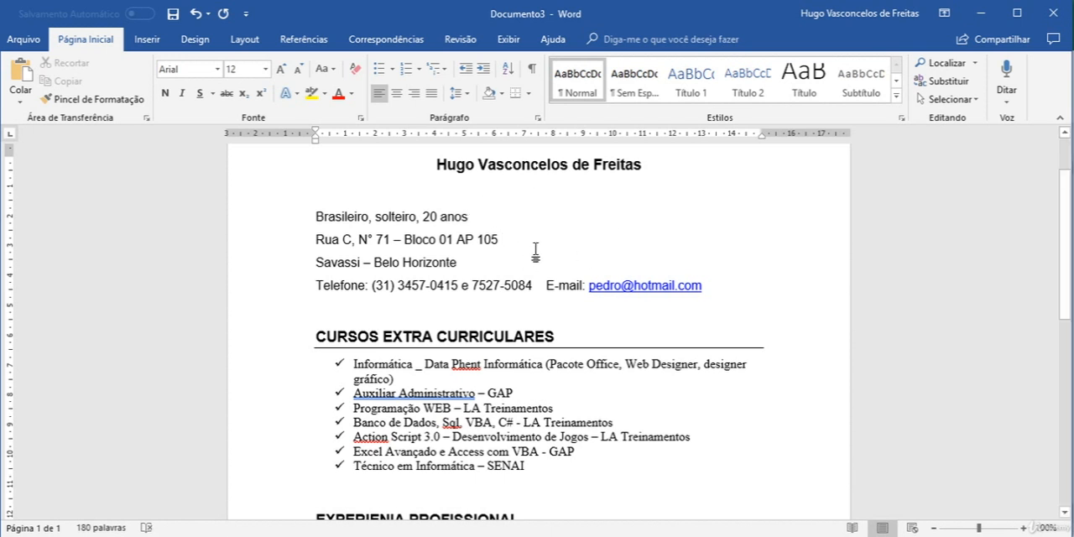
{"action": "key", "text": "Delete"}
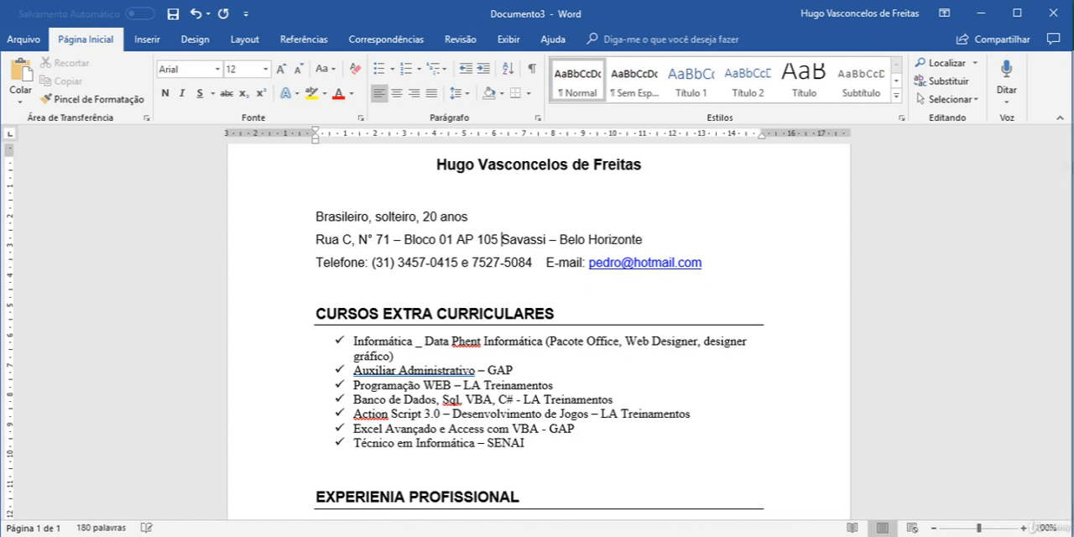
{"action": "key", "text": "Tab"}
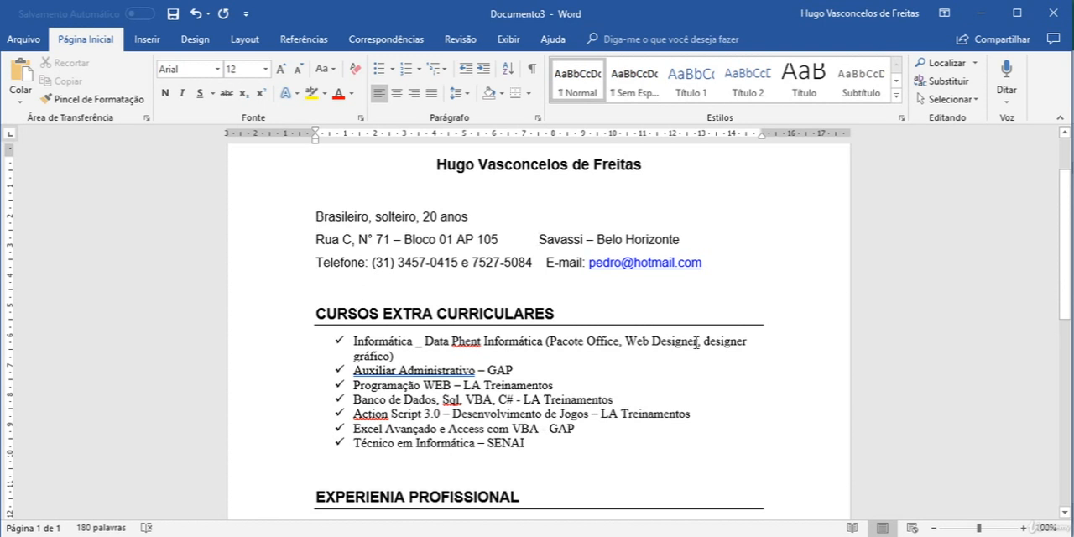
{"action": "scroll", "coordinate": [696, 342], "scroll_direction": "down", "scroll_amount": 10}
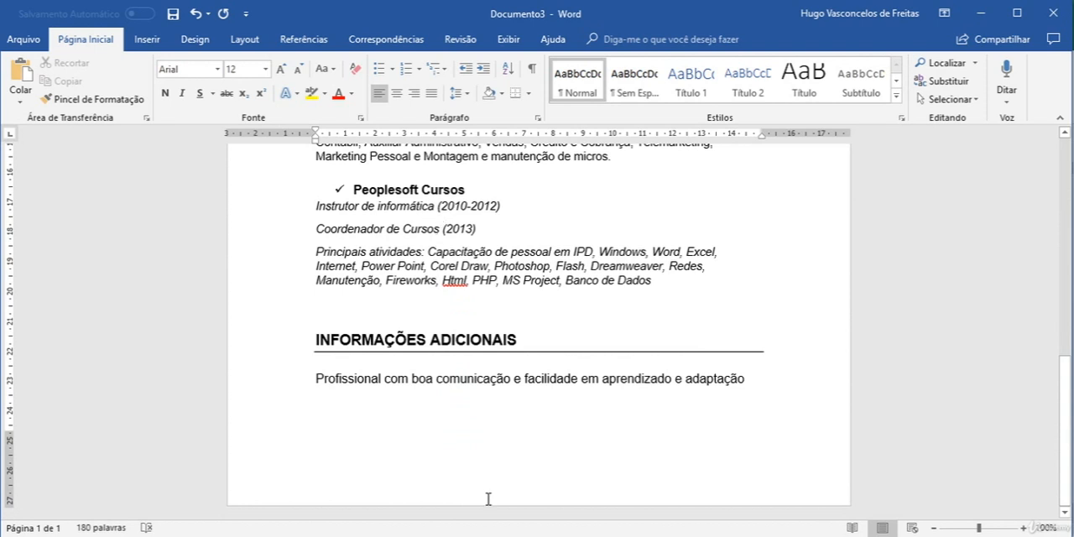
Step: Review the whole résumé, examining the personal details, the course list, the professional experience text and the additional information section
{"action": "scroll", "coordinate": [492, 490], "scroll_direction": "up", "scroll_amount": 3}
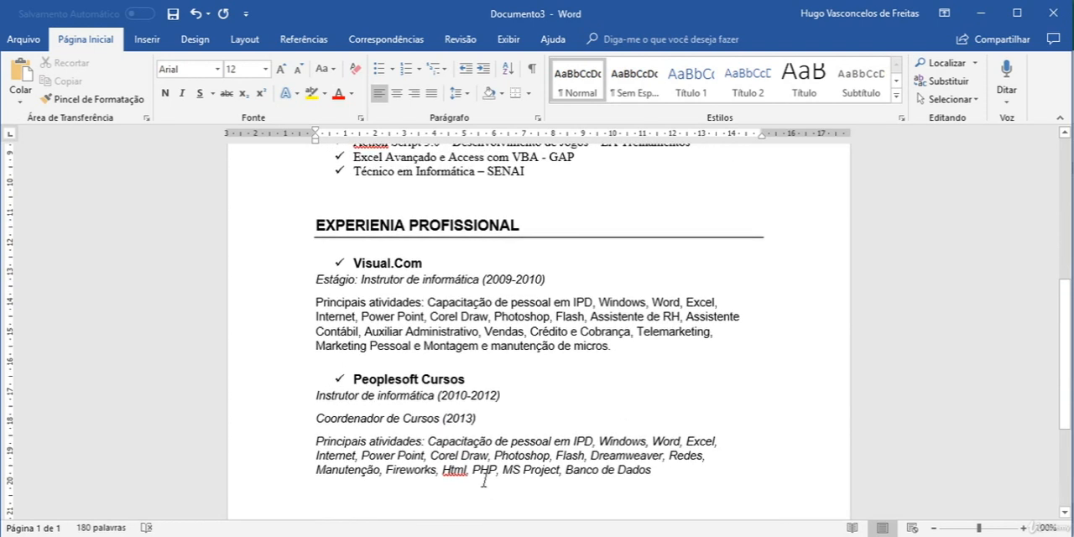
{"action": "left_click_drag", "start_coordinate": [326, 263], "coordinate": [650, 476]}
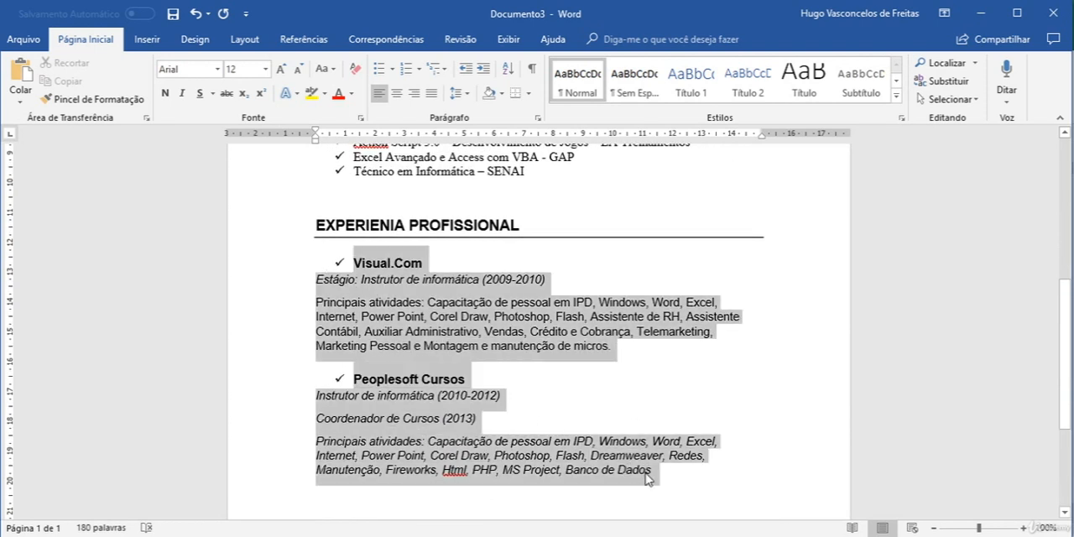
{"action": "scroll", "coordinate": [481, 324], "scroll_direction": "up", "scroll_amount": 4}
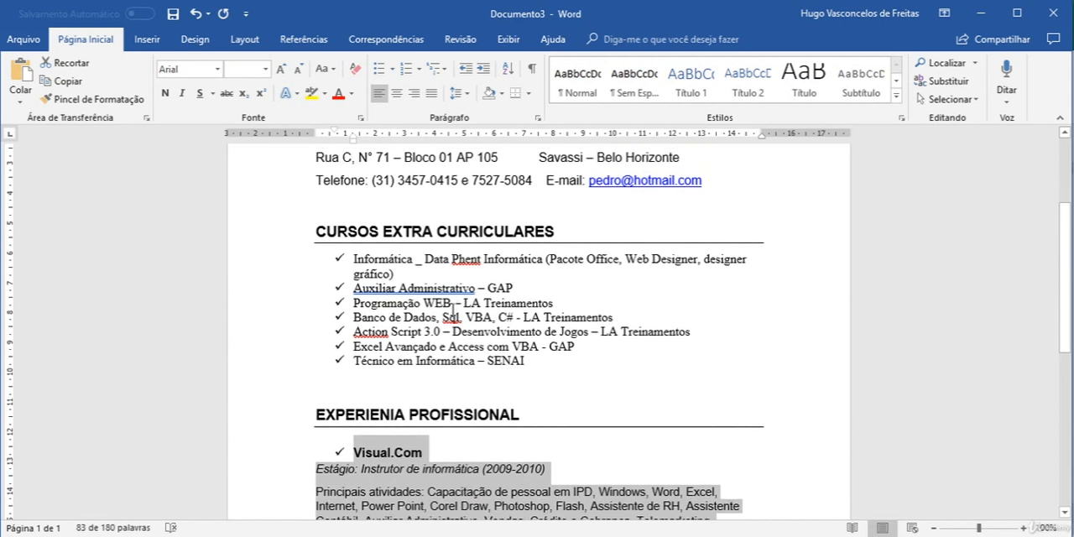
{"action": "scroll", "coordinate": [453, 311], "scroll_direction": "up", "scroll_amount": 3}
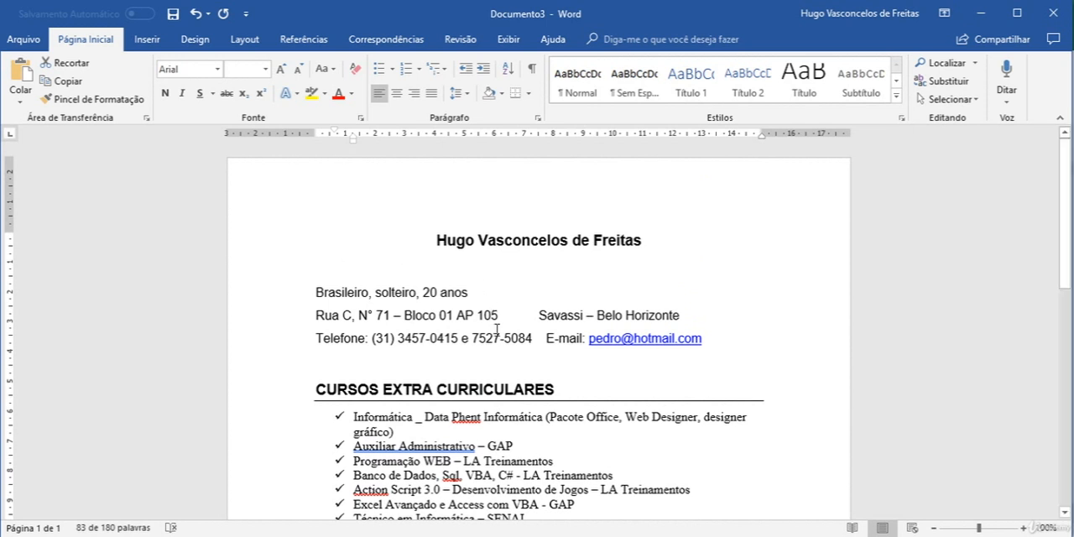
{"action": "scroll", "coordinate": [497, 330], "scroll_direction": "down", "scroll_amount": 10}
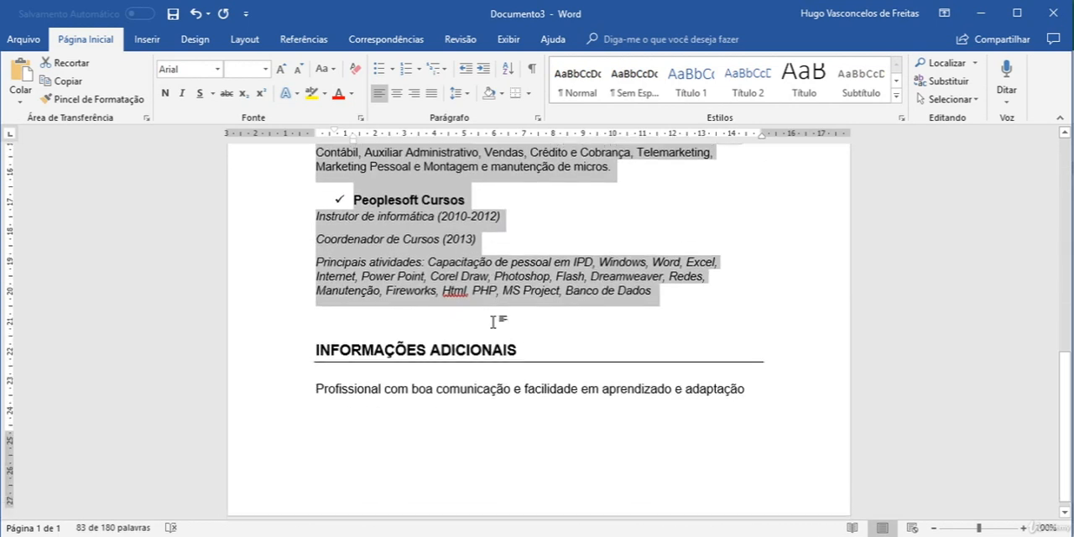
{"action": "scroll", "coordinate": [495, 328], "scroll_direction": "up", "scroll_amount": 3}
{"action": "scroll", "coordinate": [495, 328], "scroll_direction": "up", "scroll_amount": 7}
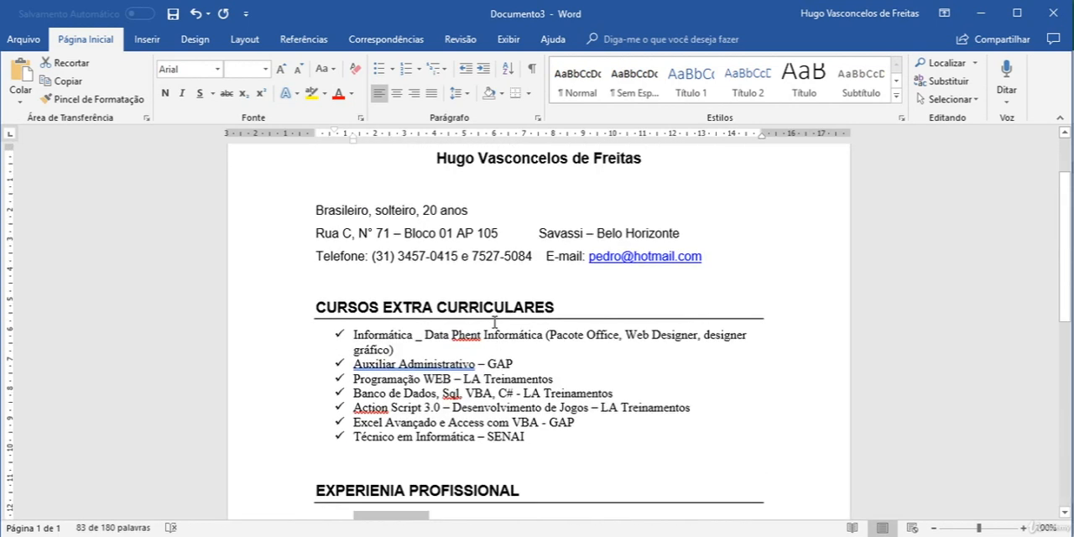
{"action": "scroll", "coordinate": [495, 323], "scroll_direction": "down", "scroll_amount": 8}
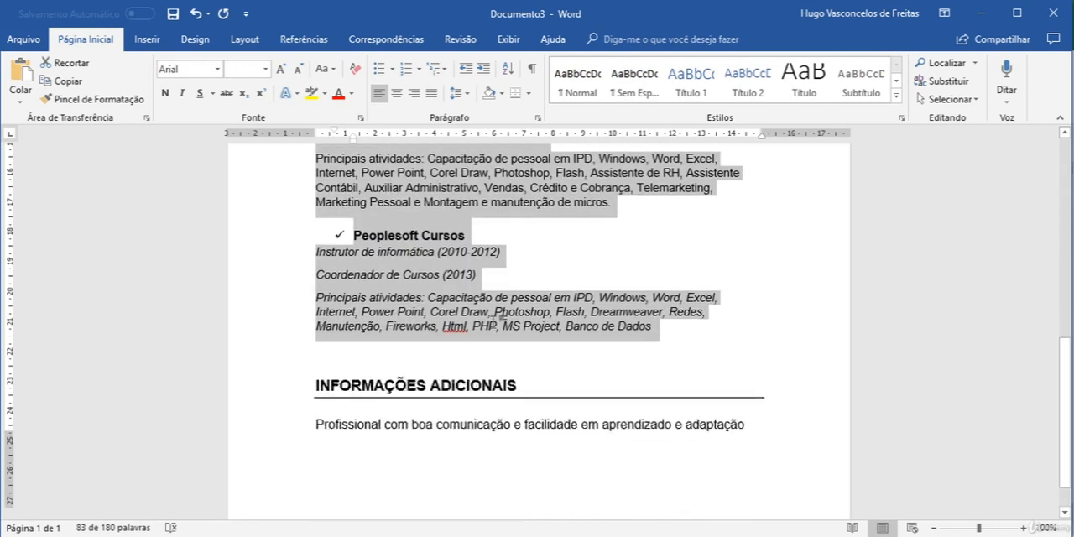
{"action": "scroll", "coordinate": [497, 330], "scroll_direction": "up", "scroll_amount": 3}
{"action": "scroll", "coordinate": [497, 328], "scroll_direction": "up", "scroll_amount": 8}
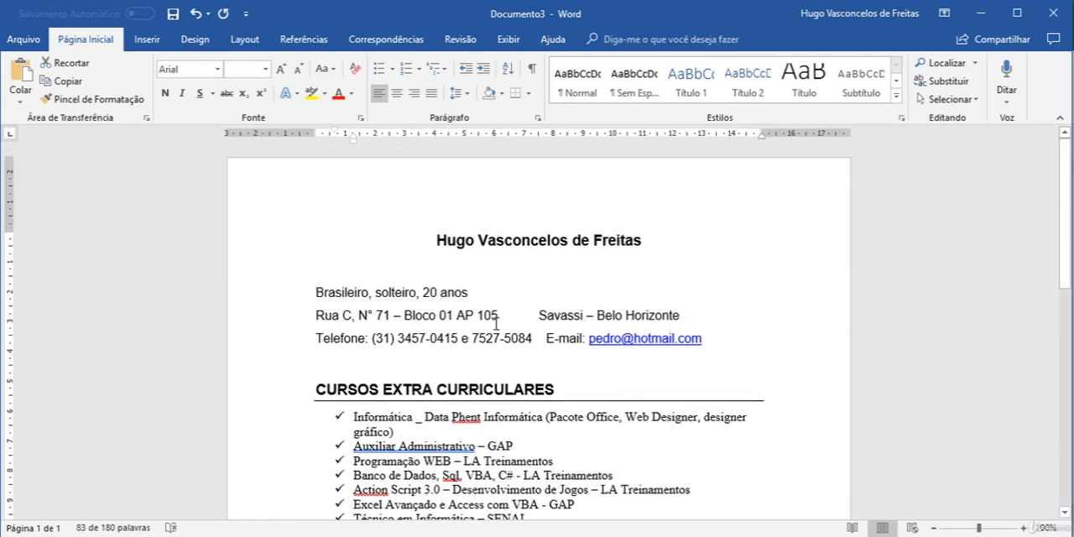
{"action": "scroll", "coordinate": [524, 411], "scroll_direction": "down", "scroll_amount": 8}
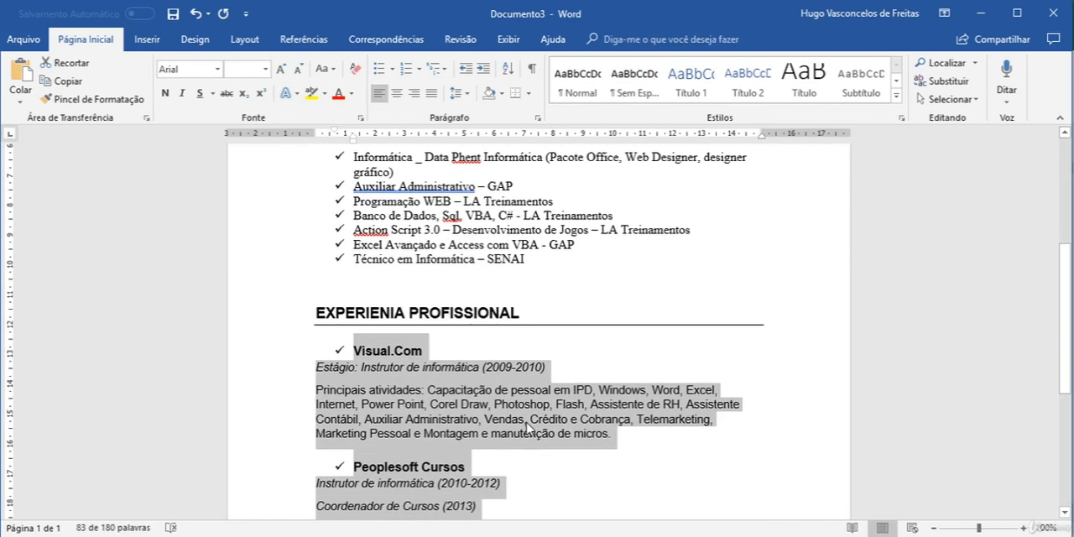
{"action": "scroll", "coordinate": [524, 425], "scroll_direction": "up", "scroll_amount": 8}
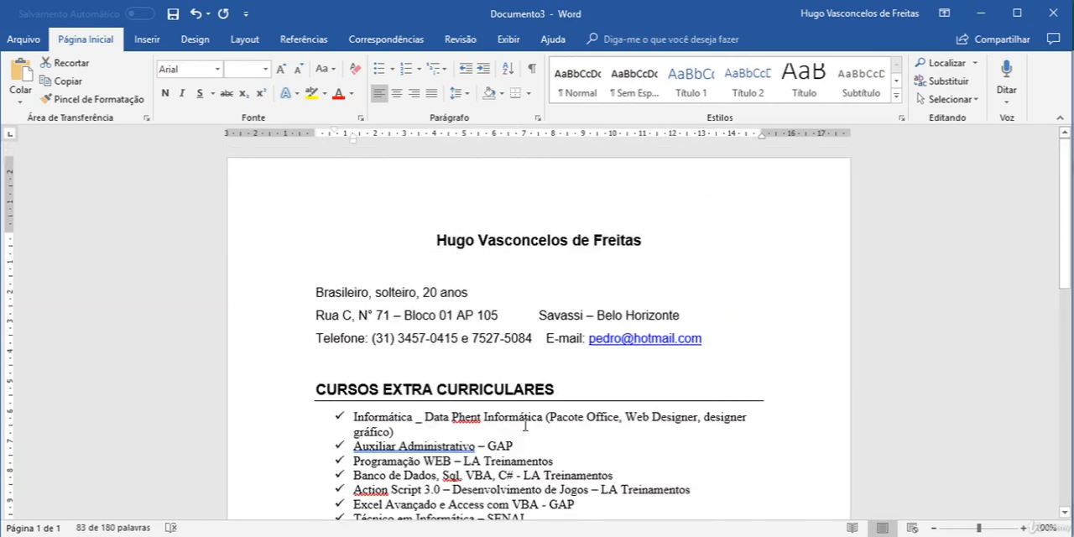
{"action": "scroll", "coordinate": [524, 426], "scroll_direction": "down", "scroll_amount": 8}
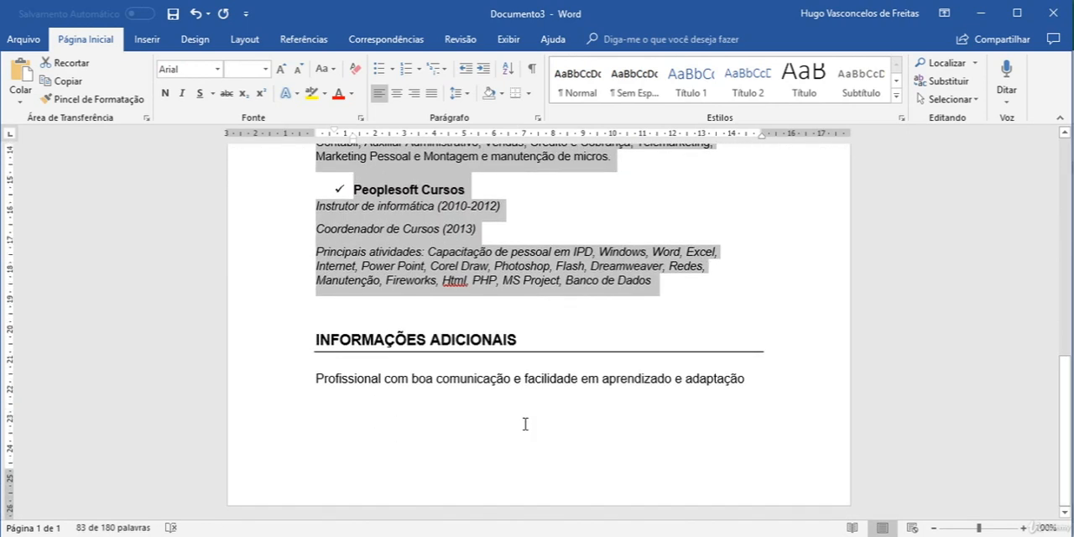
{"action": "scroll", "coordinate": [527, 428], "scroll_direction": "up", "scroll_amount": 4}
{"action": "scroll", "coordinate": [526, 427], "scroll_direction": "up", "scroll_amount": 3}
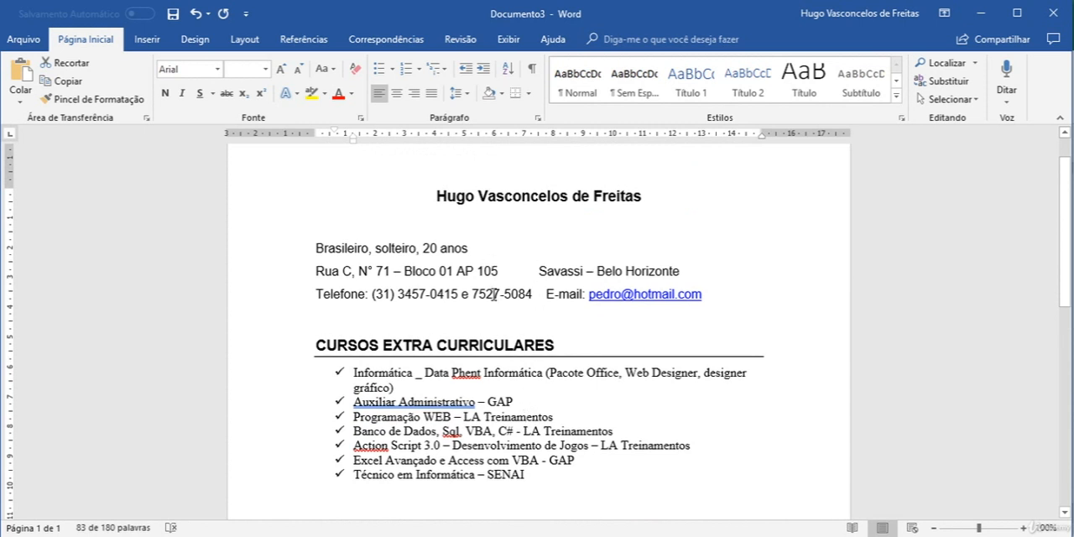
{"action": "left_click_drag", "start_coordinate": [552, 346], "coordinate": [315, 346]}
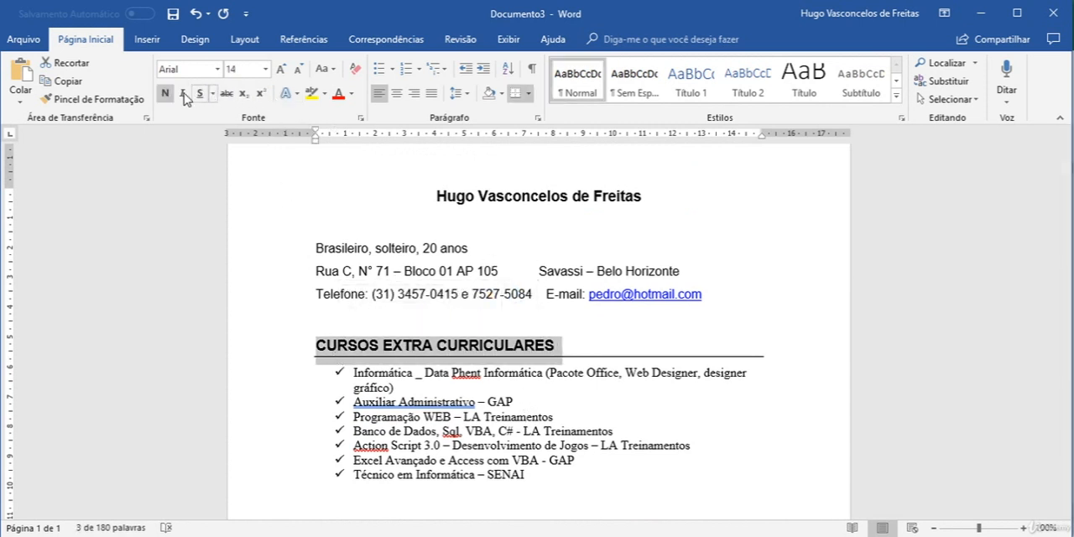
{"action": "left_click", "coordinate": [352, 94]}
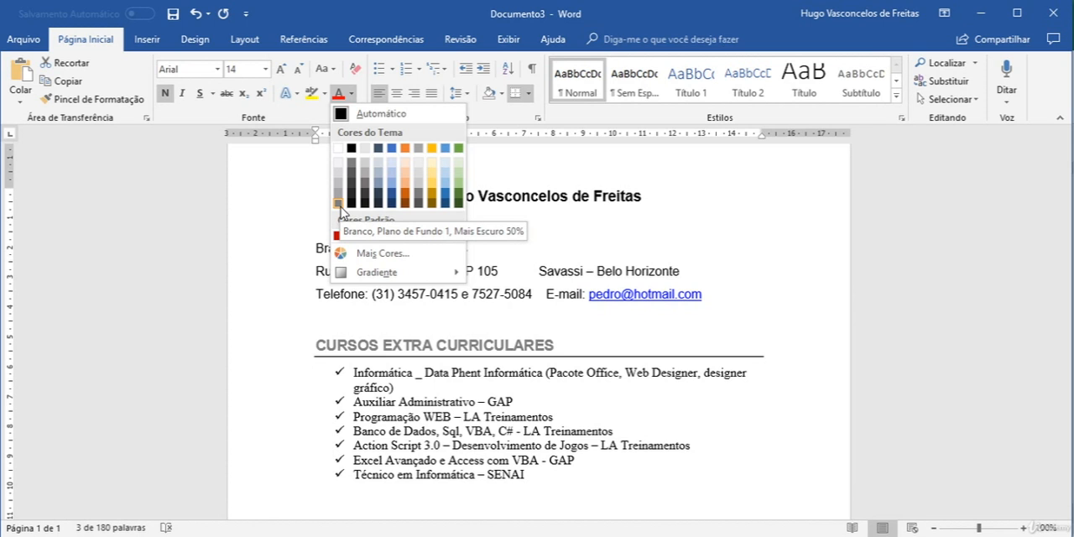
{"action": "left_click", "coordinate": [423, 422]}
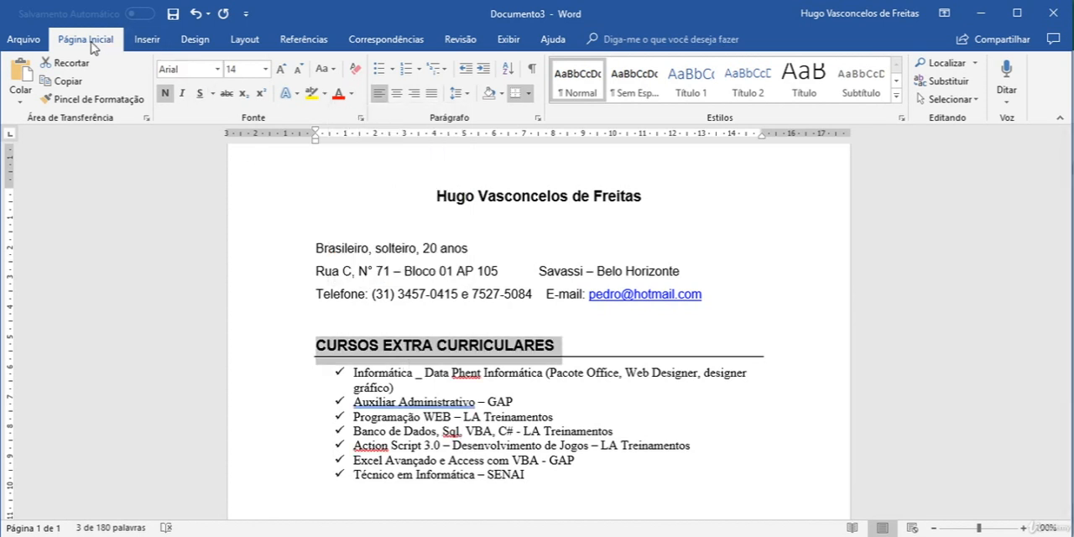
Step: Save the résumé as a Word document in the Arquivos folder of Parte 01 - Word, with a file name beginning "Cu"
{"action": "left_click", "coordinate": [25, 40]}
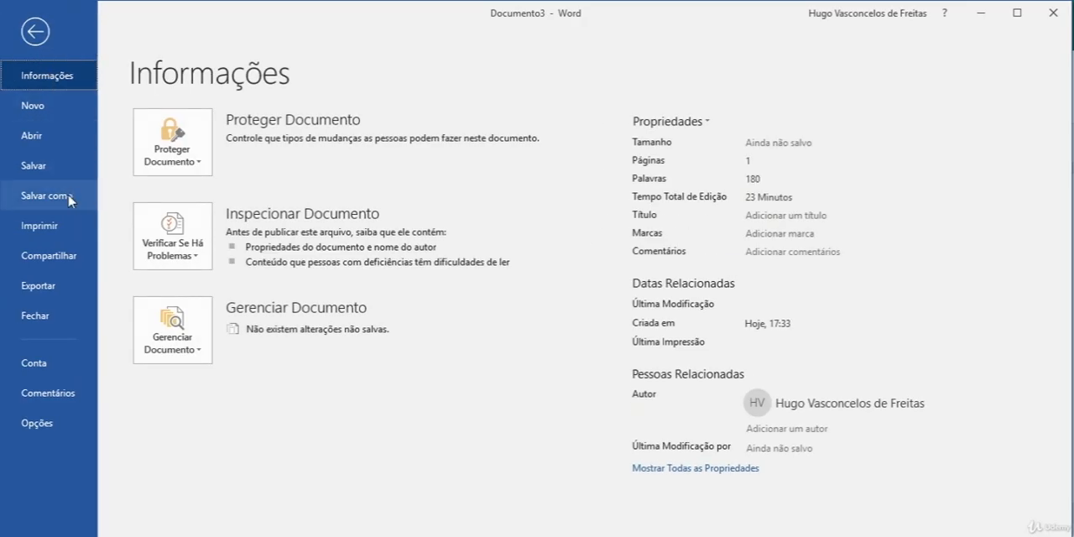
{"action": "left_click", "coordinate": [69, 198]}
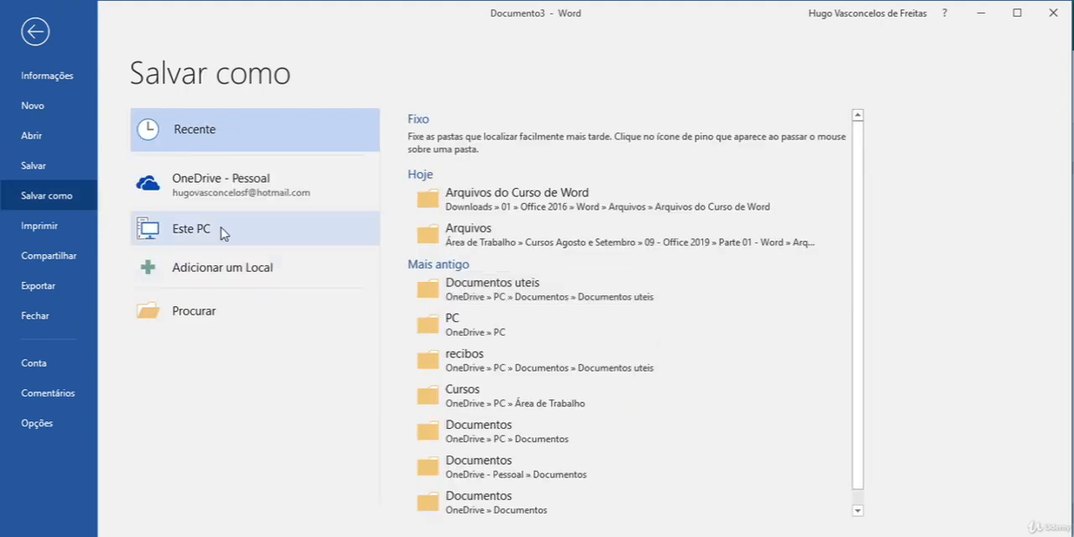
{"action": "left_click", "coordinate": [220, 227]}
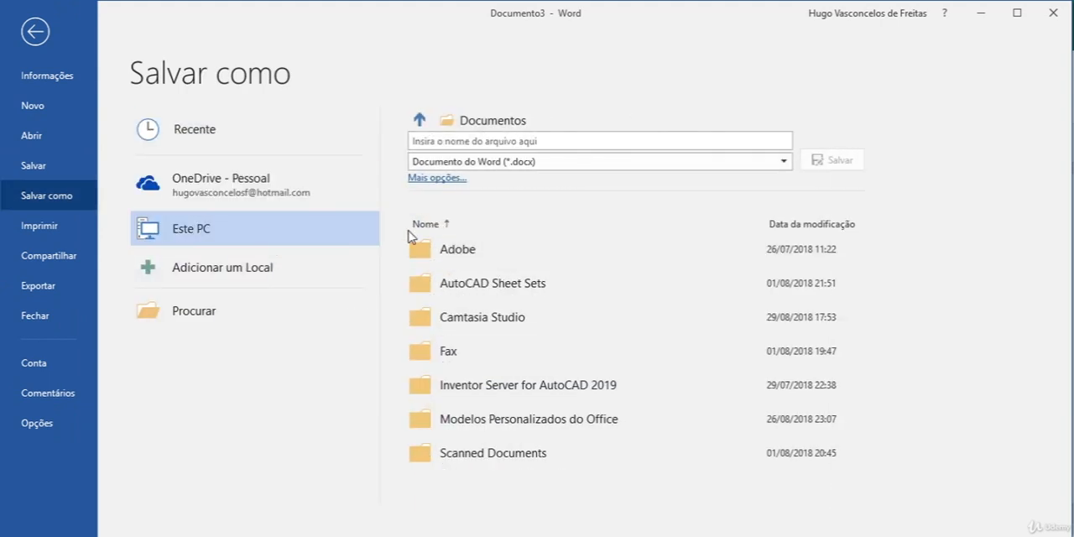
{"action": "scroll", "coordinate": [237, 163], "scroll_direction": "up", "scroll_amount": 1}
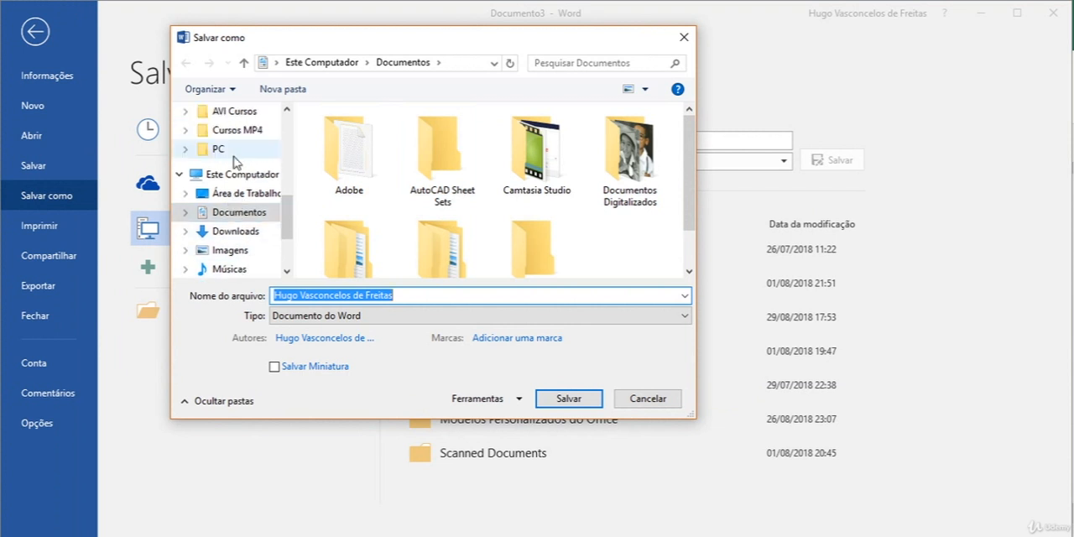
{"action": "scroll", "coordinate": [239, 166], "scroll_direction": "up", "scroll_amount": 5}
{"action": "scroll", "coordinate": [245, 228], "scroll_direction": "down", "scroll_amount": 1}
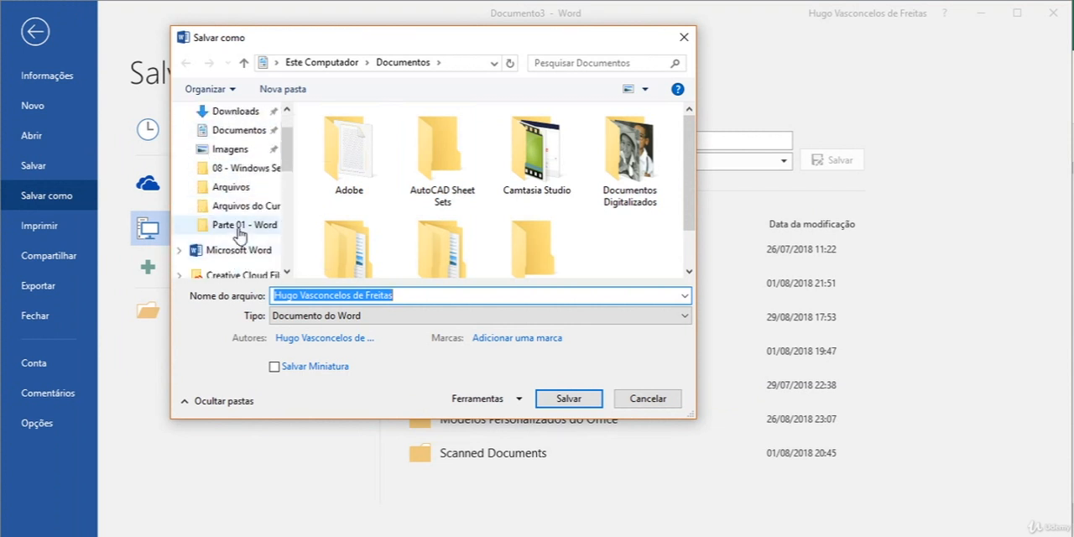
{"action": "left_click", "coordinate": [239, 227]}
{"action": "double_click", "coordinate": [369, 171]}
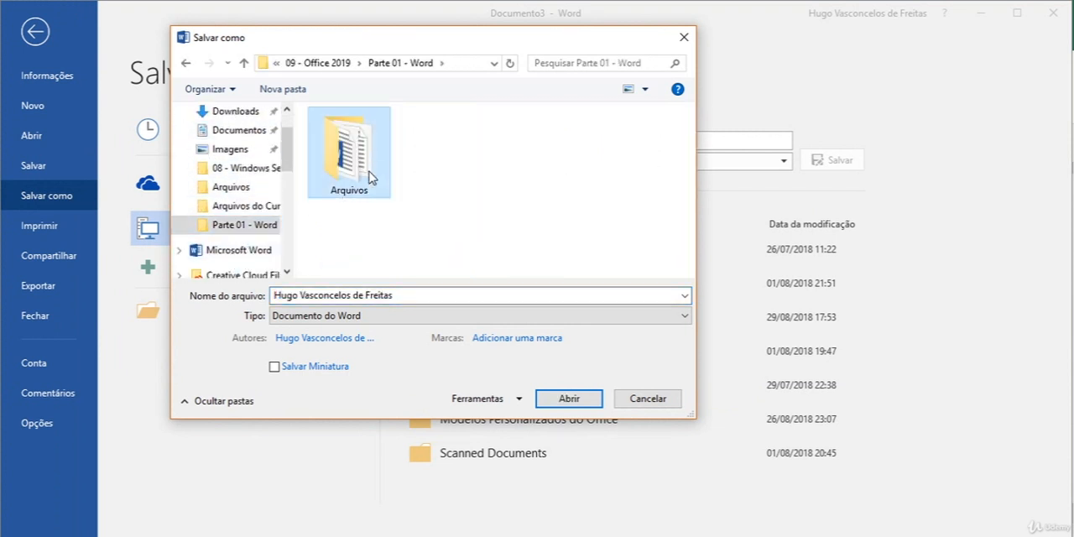
{"action": "left_click", "coordinate": [369, 295]}
{"action": "type", "text": "Cu"}
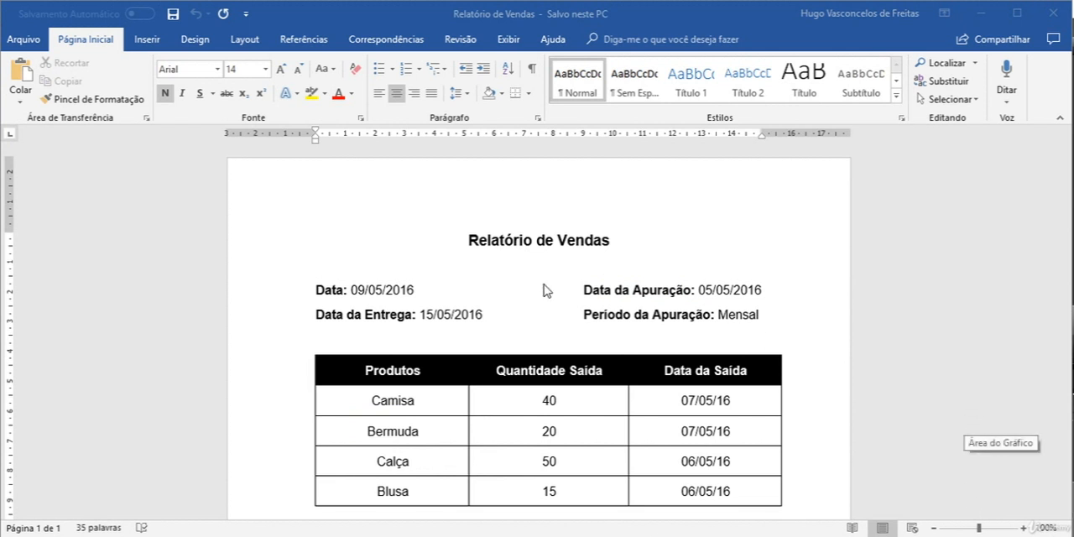
Step: Examine the Relatório de Vendas model document, including its title, date lines, product table and Saída de Produtos chart
{"action": "scroll", "coordinate": [513, 305], "scroll_direction": "down", "scroll_amount": 5}
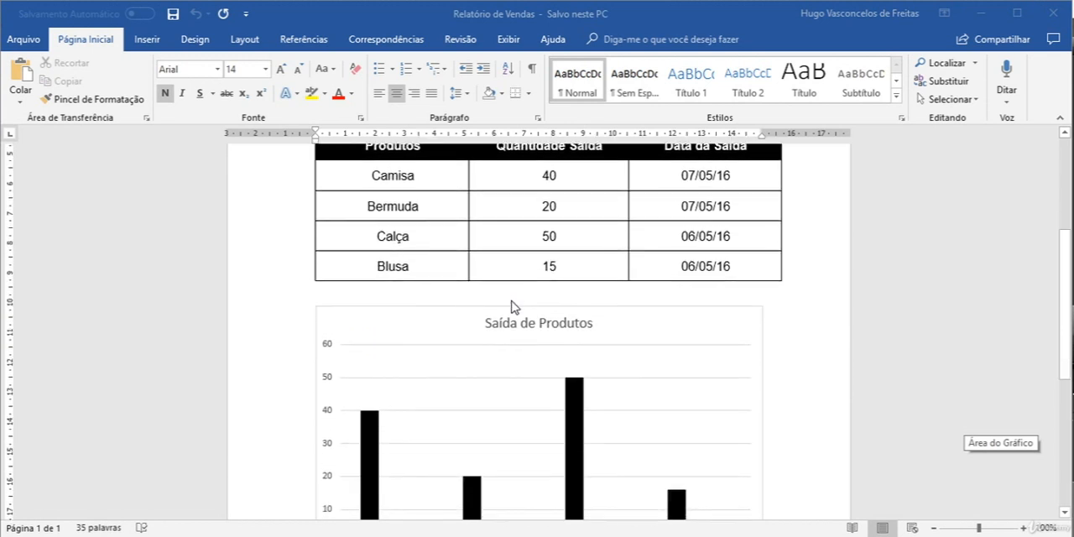
{"action": "scroll", "coordinate": [513, 307], "scroll_direction": "up", "scroll_amount": 5}
{"action": "scroll", "coordinate": [587, 324], "scroll_direction": "down", "scroll_amount": 5}
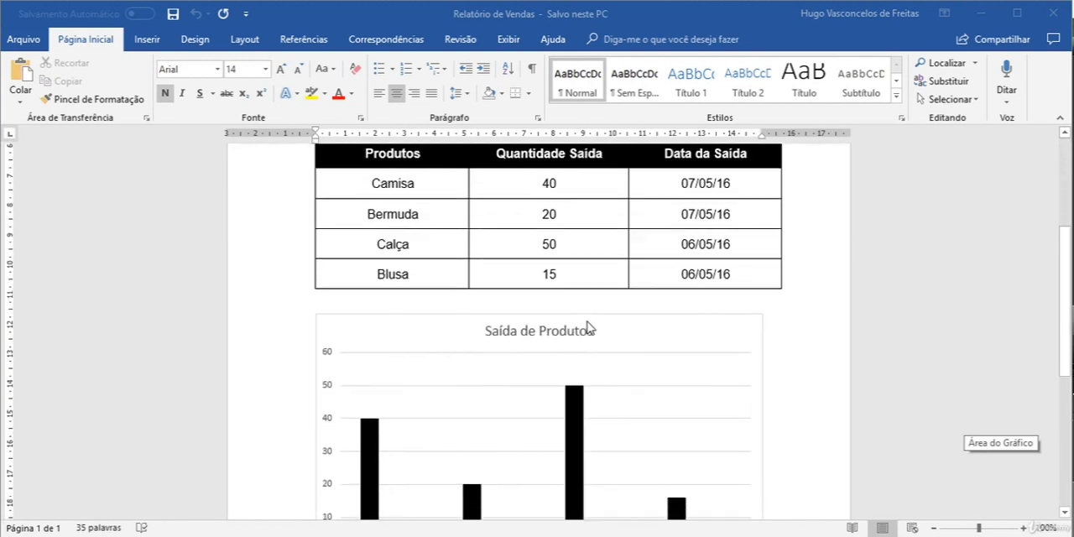
{"action": "scroll", "coordinate": [587, 327], "scroll_direction": "down", "scroll_amount": 4}
{"action": "scroll", "coordinate": [587, 327], "scroll_direction": "up", "scroll_amount": 9}
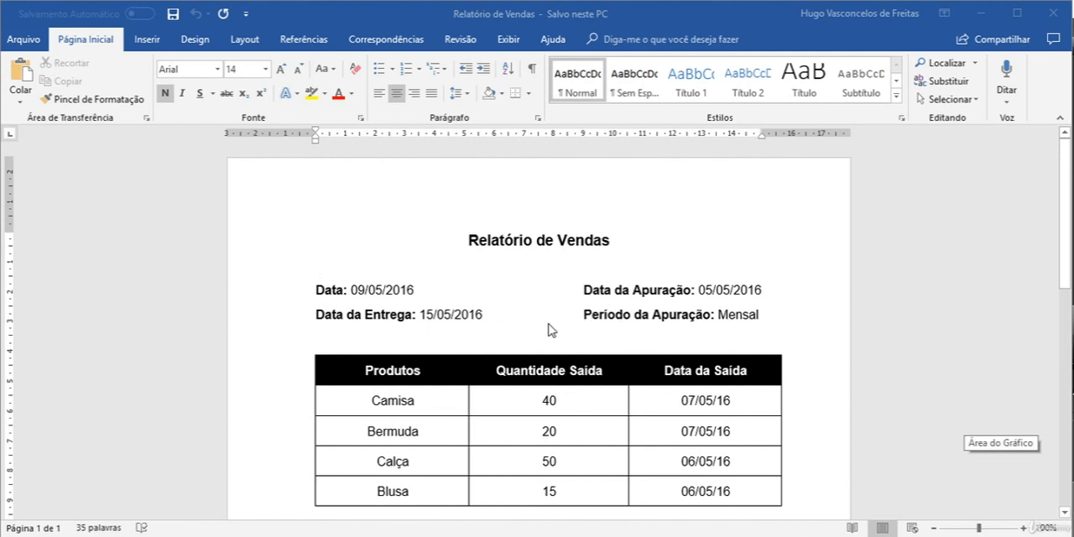
{"action": "scroll", "coordinate": [552, 329], "scroll_direction": "down", "scroll_amount": 3}
{"action": "scroll", "coordinate": [551, 324], "scroll_direction": "down", "scroll_amount": 4}
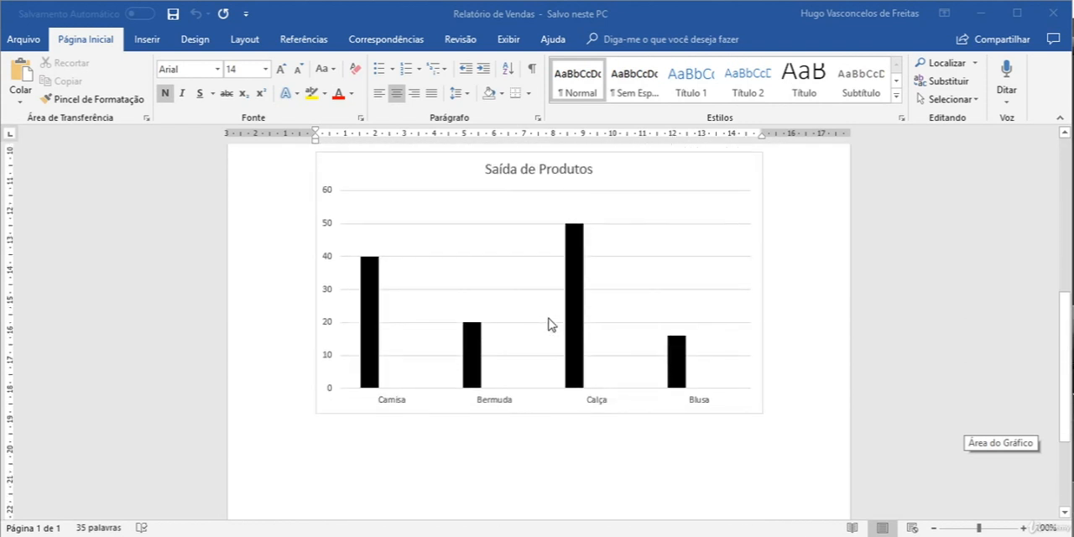
{"action": "scroll", "coordinate": [551, 323], "scroll_direction": "up", "scroll_amount": 7}
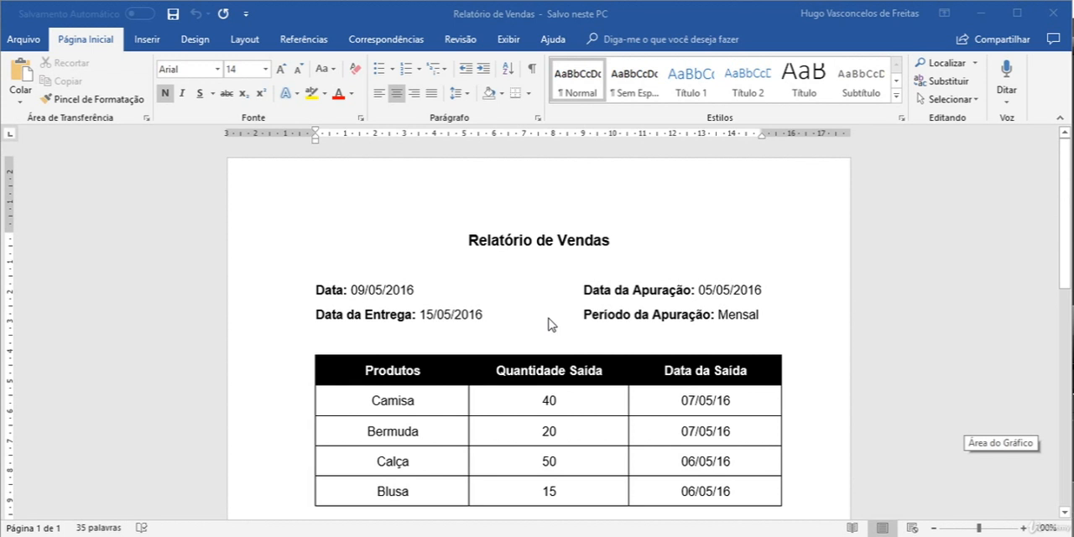
{"action": "scroll", "coordinate": [549, 323], "scroll_direction": "down", "scroll_amount": 8}
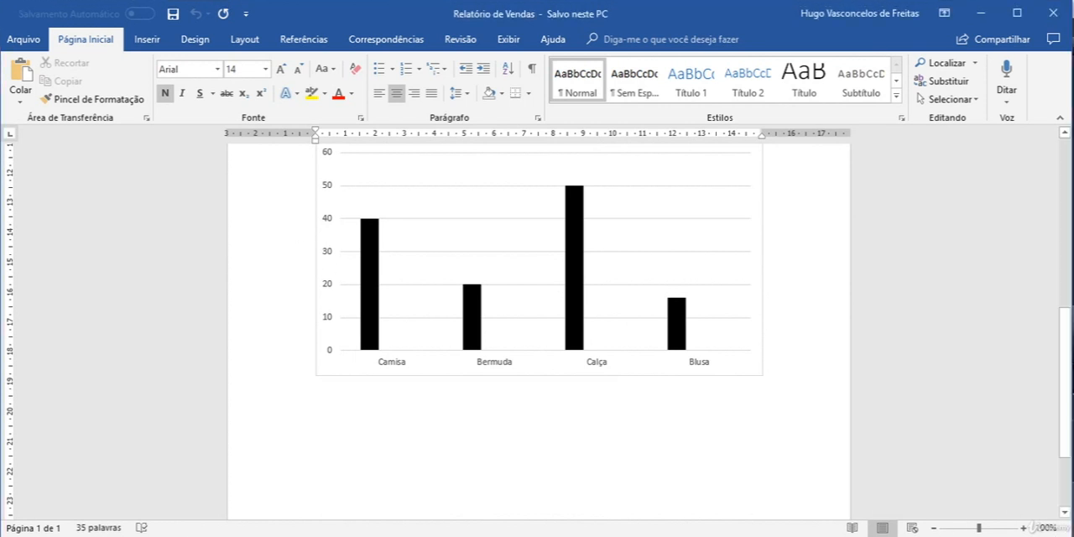
Step: Switch to the new blank document and set its text font to Arial, size 12
{"action": "left_click", "coordinate": [641, 527]}
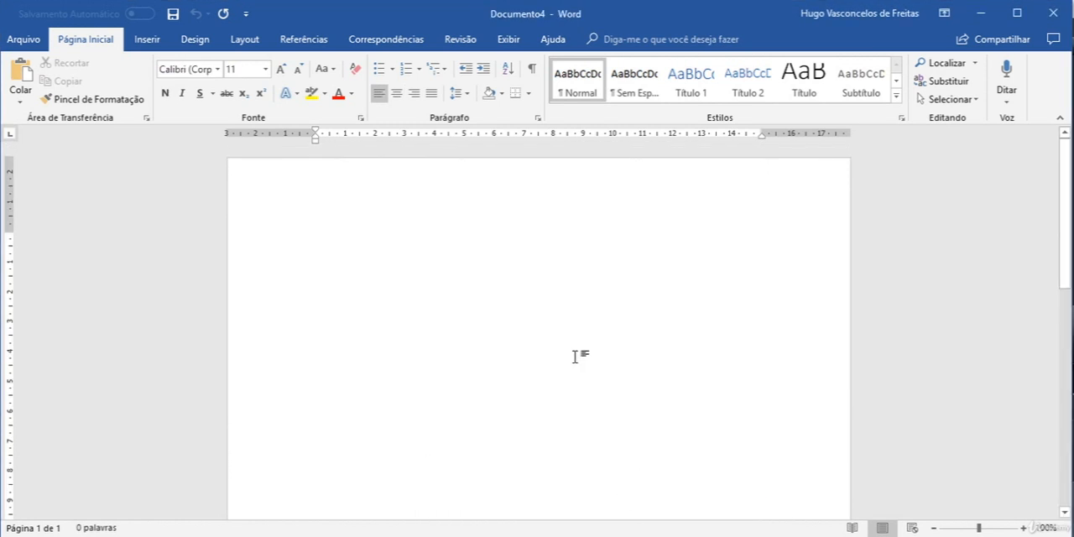
{"action": "left_click", "coordinate": [187, 68]}
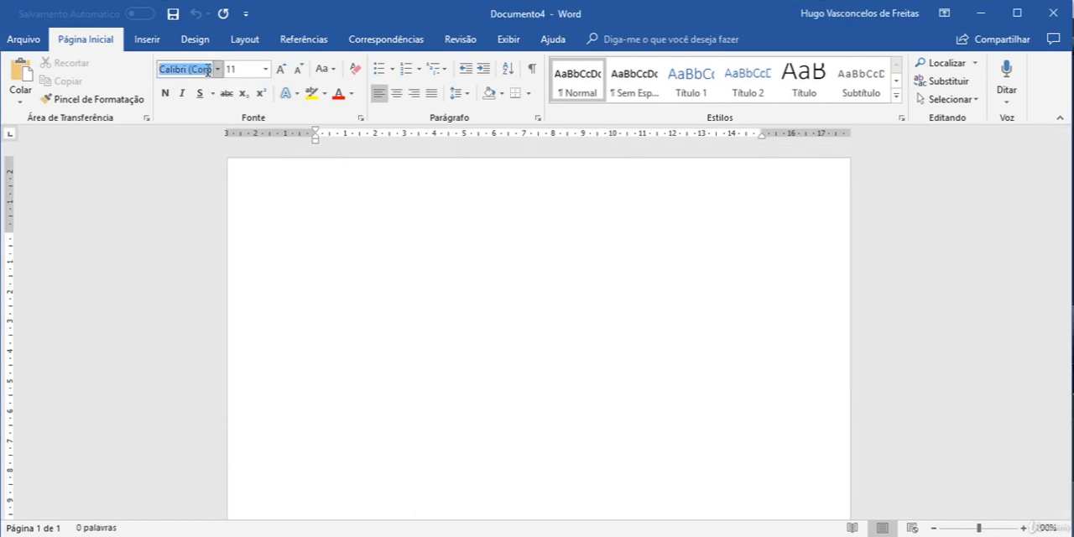
{"action": "type", "text": "Arial"}
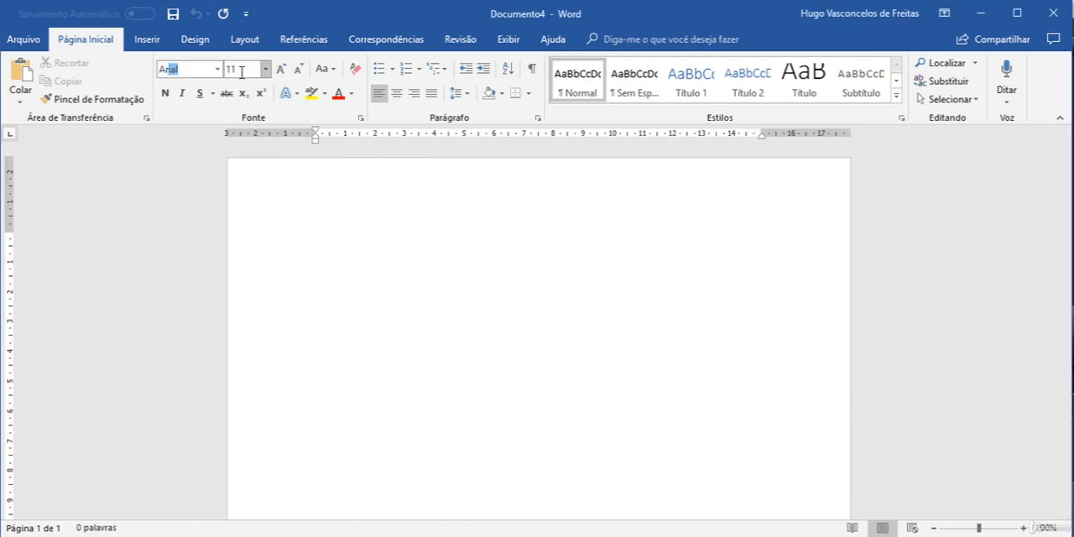
{"action": "key", "text": "Return"}
{"action": "left_click", "coordinate": [280, 69]}
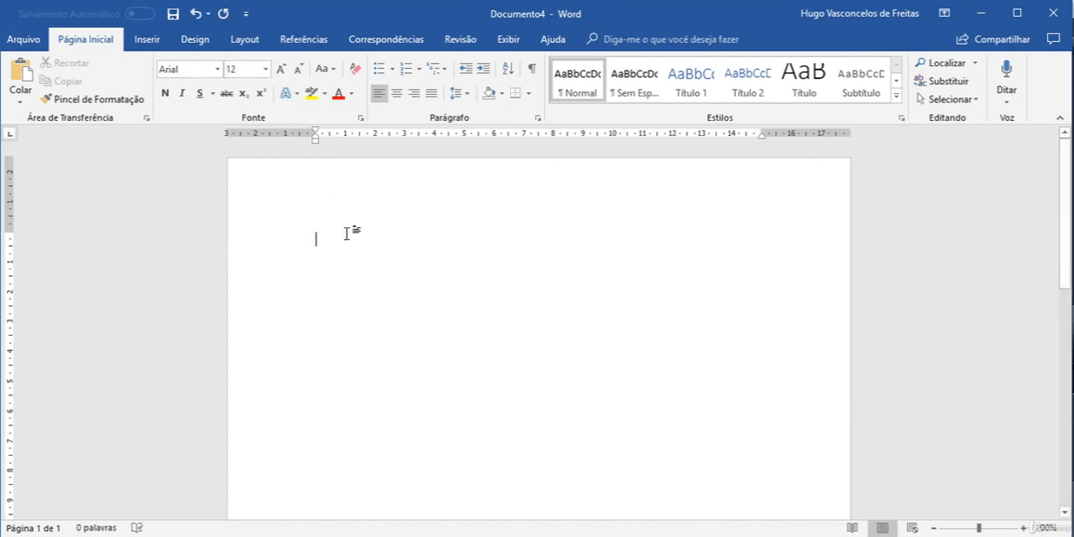
Step: Enter the title "Relatório de Vendas" on the first line of the blank document
{"action": "type", "text": "Relat"}
{"action": "type", "text": "ório de "}
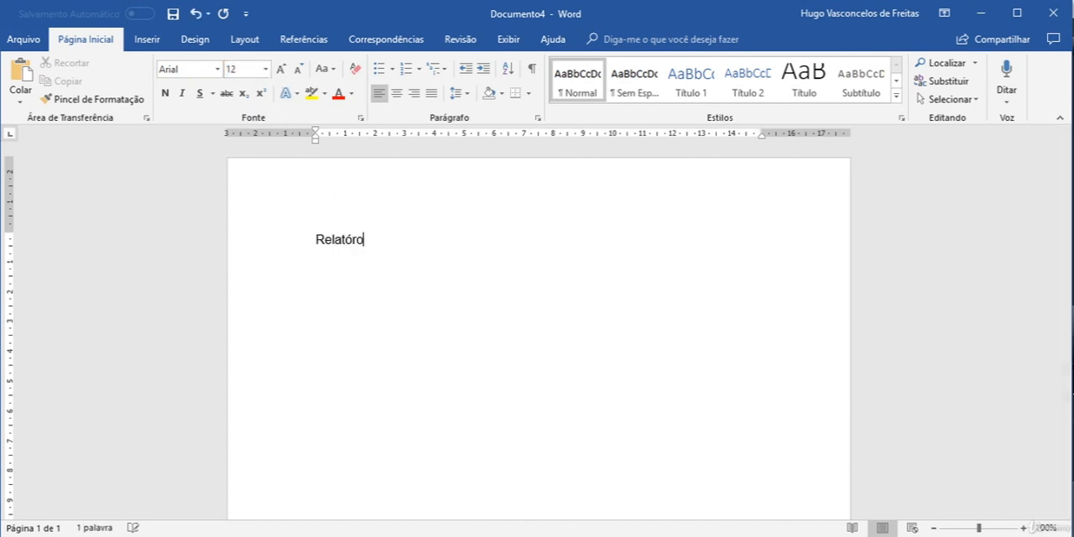
{"action": "type", "text": "Vendas"}
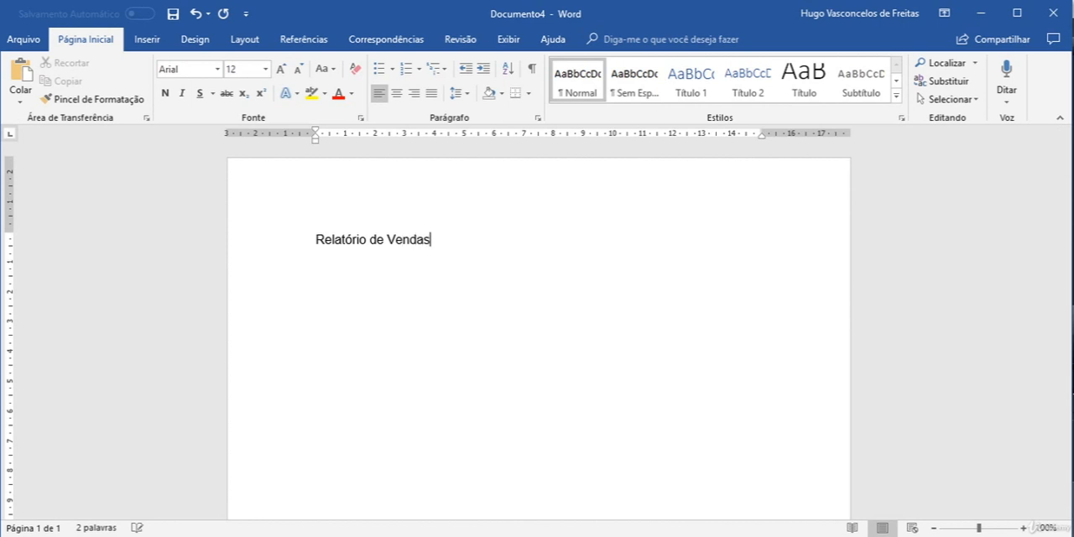
Step: Format the title "Relatório de Vendas" as bold, size 14 and centred, and start a new line below it
{"action": "left_click_drag", "start_coordinate": [442, 243], "coordinate": [265, 219]}
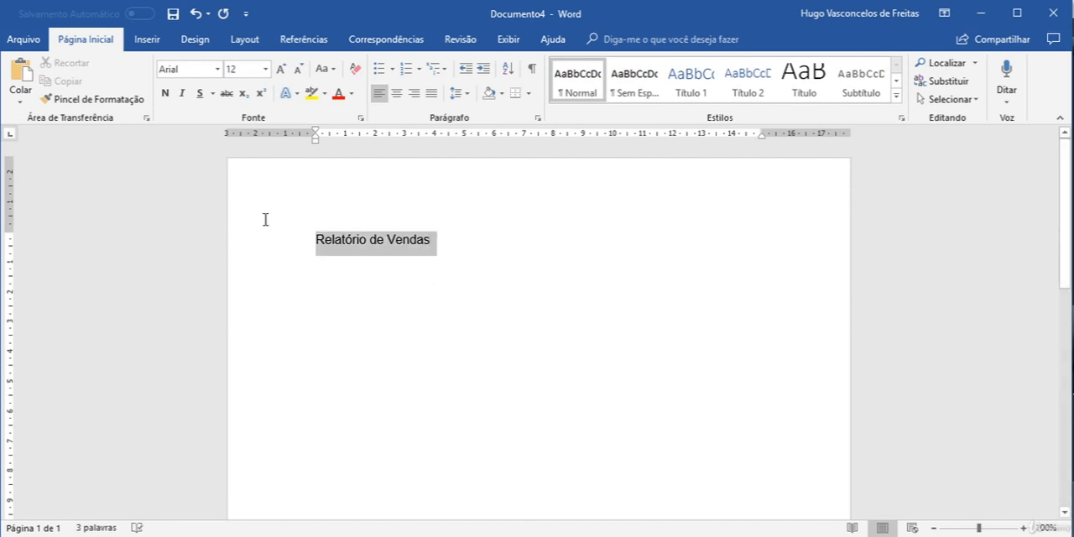
{"action": "left_click", "coordinate": [164, 92]}
{"action": "left_click", "coordinate": [297, 69]}
{"action": "left_click", "coordinate": [280, 69]}
{"action": "left_click", "coordinate": [280, 69]}
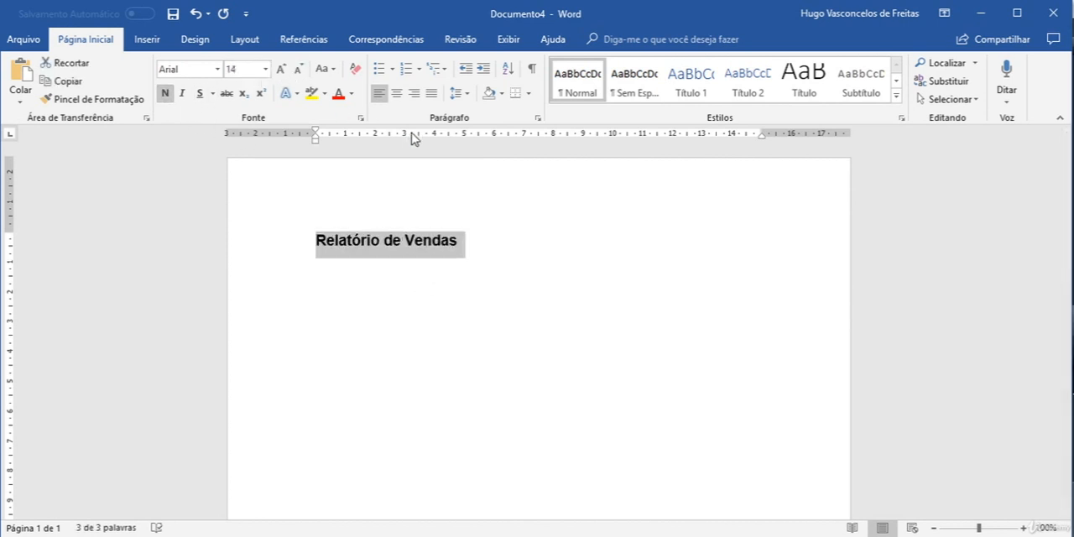
{"action": "left_click", "coordinate": [397, 93]}
{"action": "left_click", "coordinate": [676, 252]}
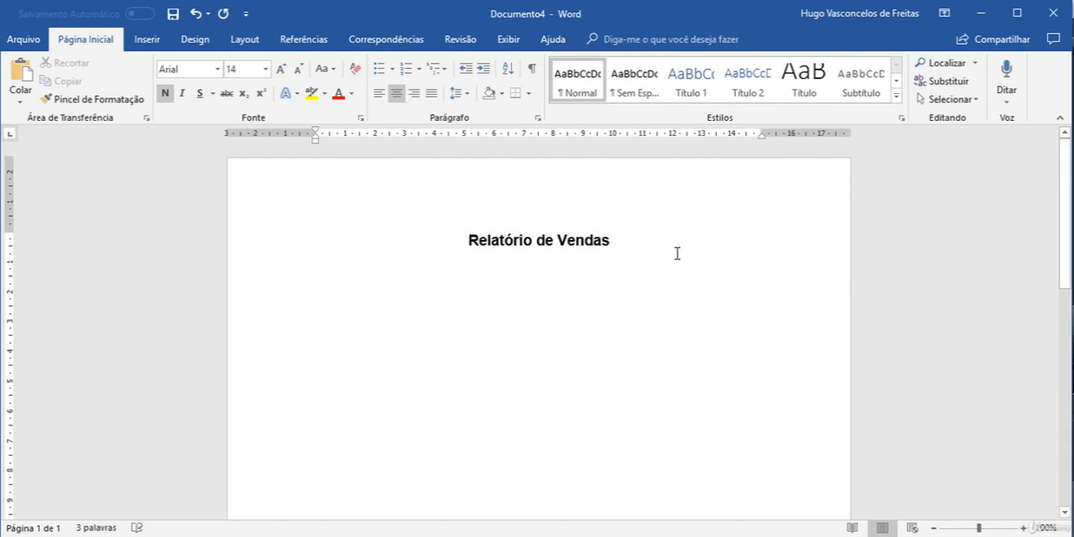
{"action": "key", "text": "Return"}
Step: Check the date lines in the Relatório de Vendas model, and enter the label "Data:" below the title in the new document
{"action": "left_click", "coordinate": [599, 536]}
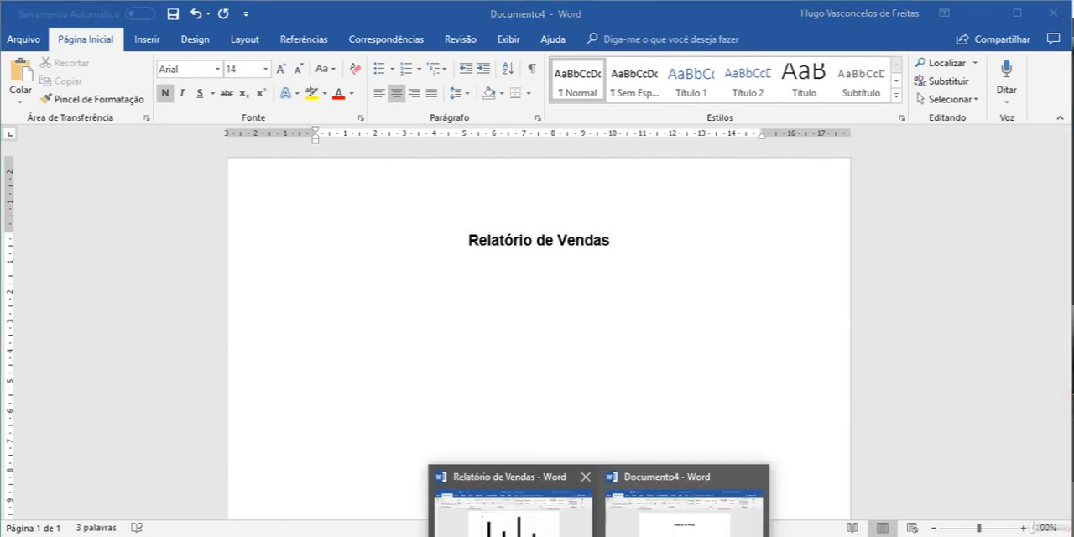
{"action": "left_click", "coordinate": [514, 504]}
{"action": "scroll", "coordinate": [587, 403], "scroll_direction": "up", "scroll_amount": 10}
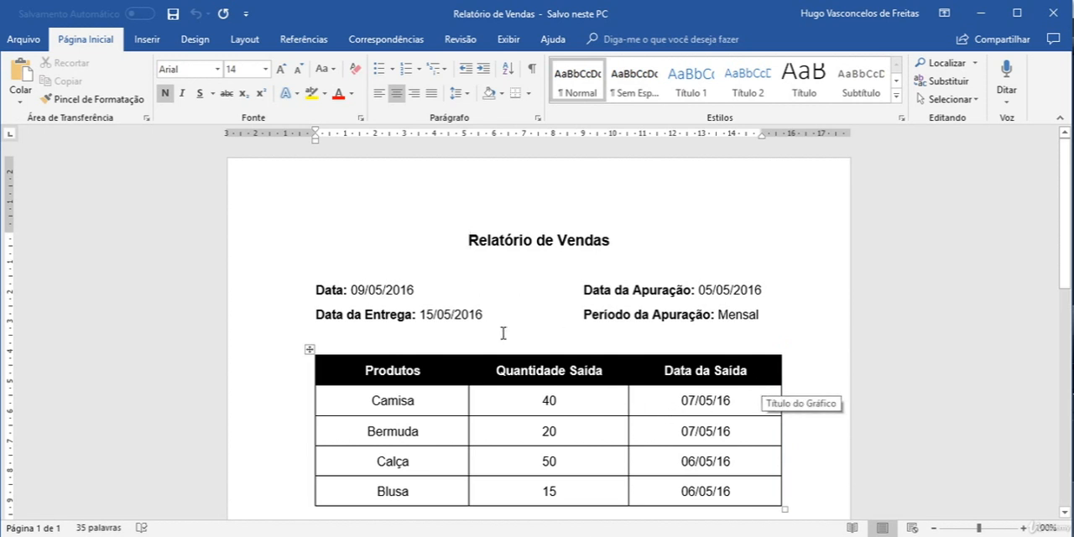
{"action": "mouse_move", "coordinate": [597, 536]}
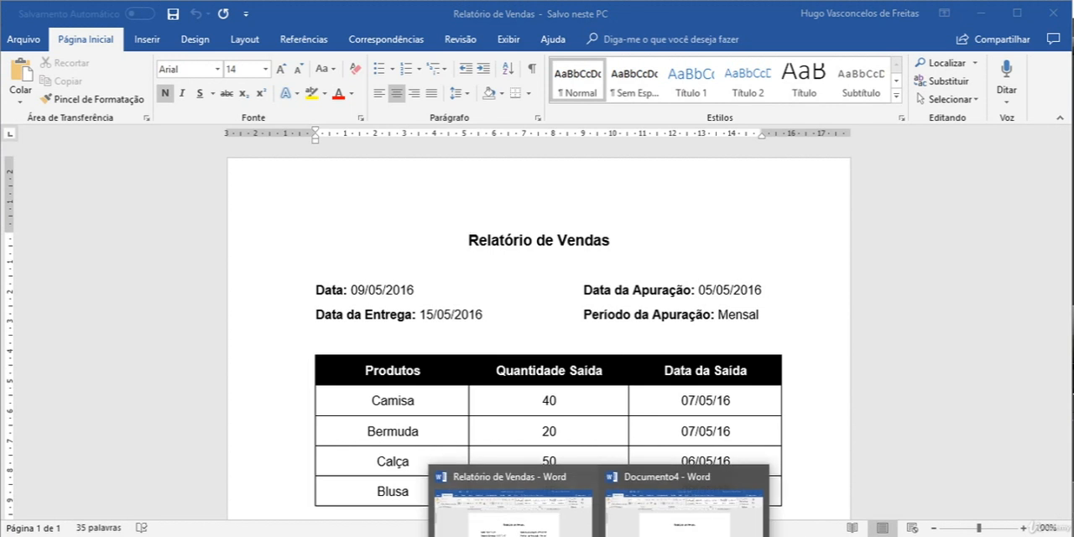
{"action": "left_click", "coordinate": [639, 533]}
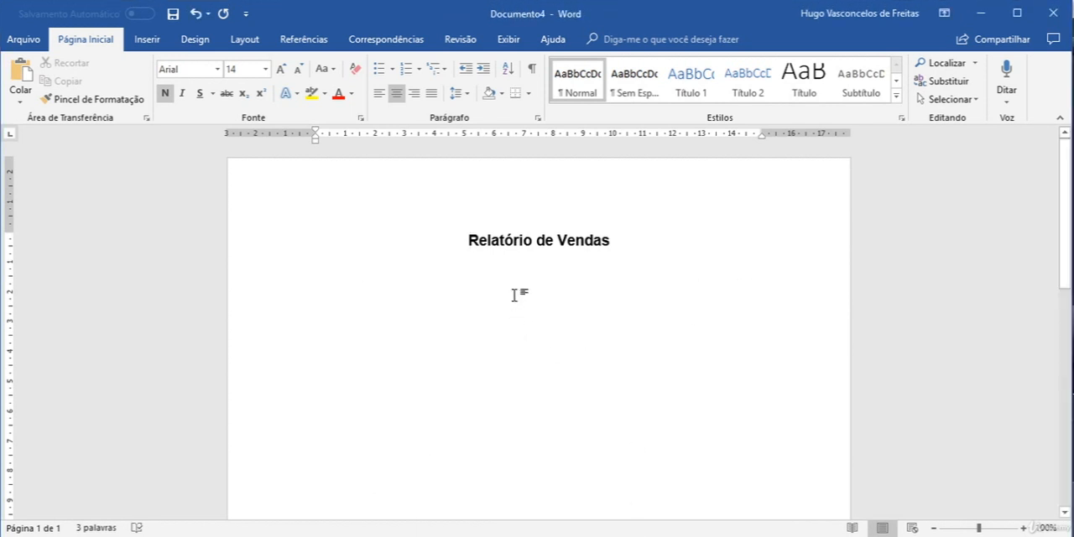
{"action": "type", "text": "Data:"}
Step: Set the "Data:" label to font size 12 and align it to the left
{"action": "key", "text": "shift+Home"}
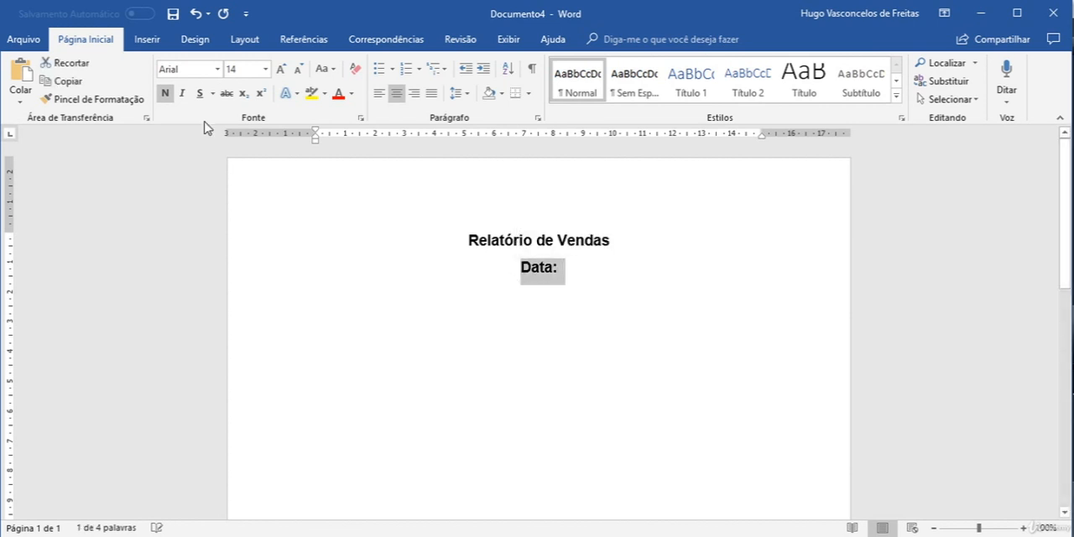
{"action": "left_click", "coordinate": [298, 69]}
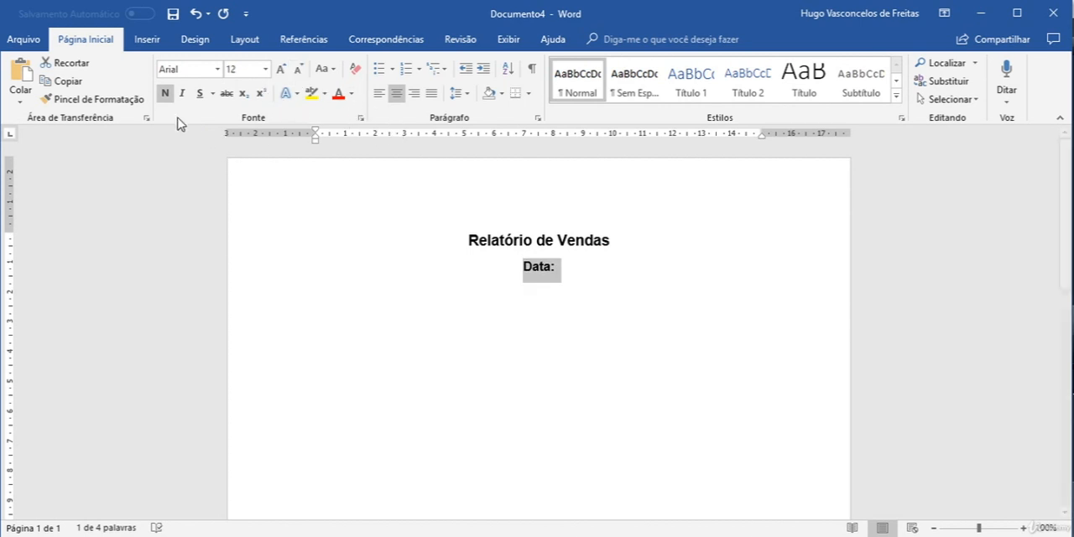
{"action": "left_click", "coordinate": [375, 98]}
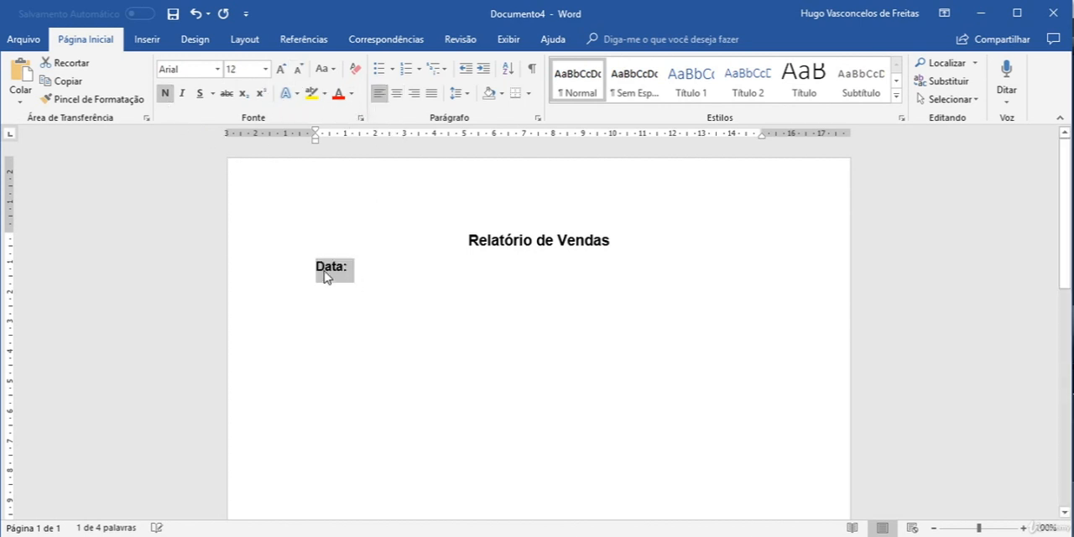
Step: Insert a blank line between the title and the "Data:" label, and place the text cursor after "Data:"
{"action": "left_click", "coordinate": [612, 242]}
{"action": "key", "text": "Return"}
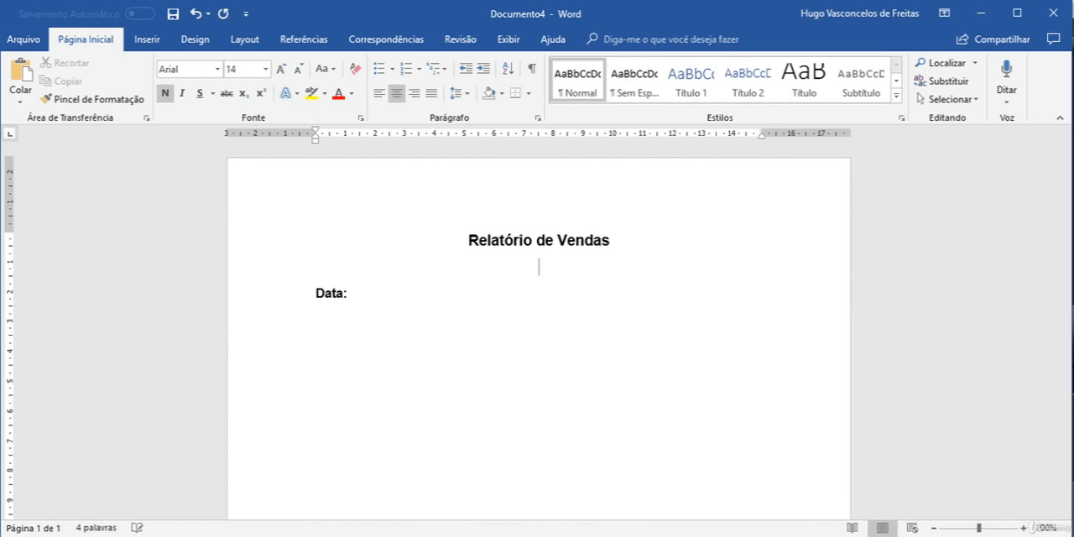
{"action": "left_click", "coordinate": [351, 292]}
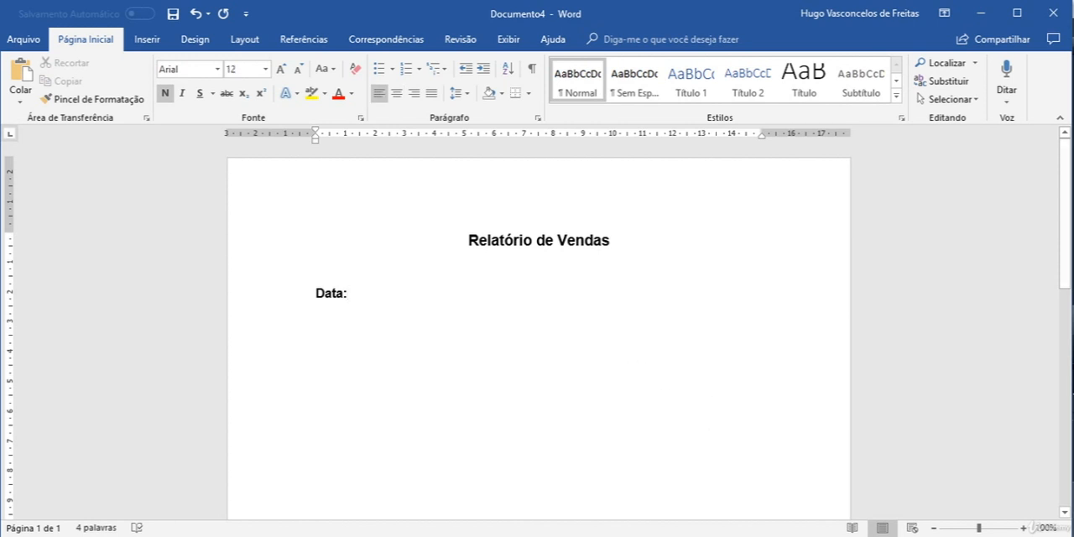